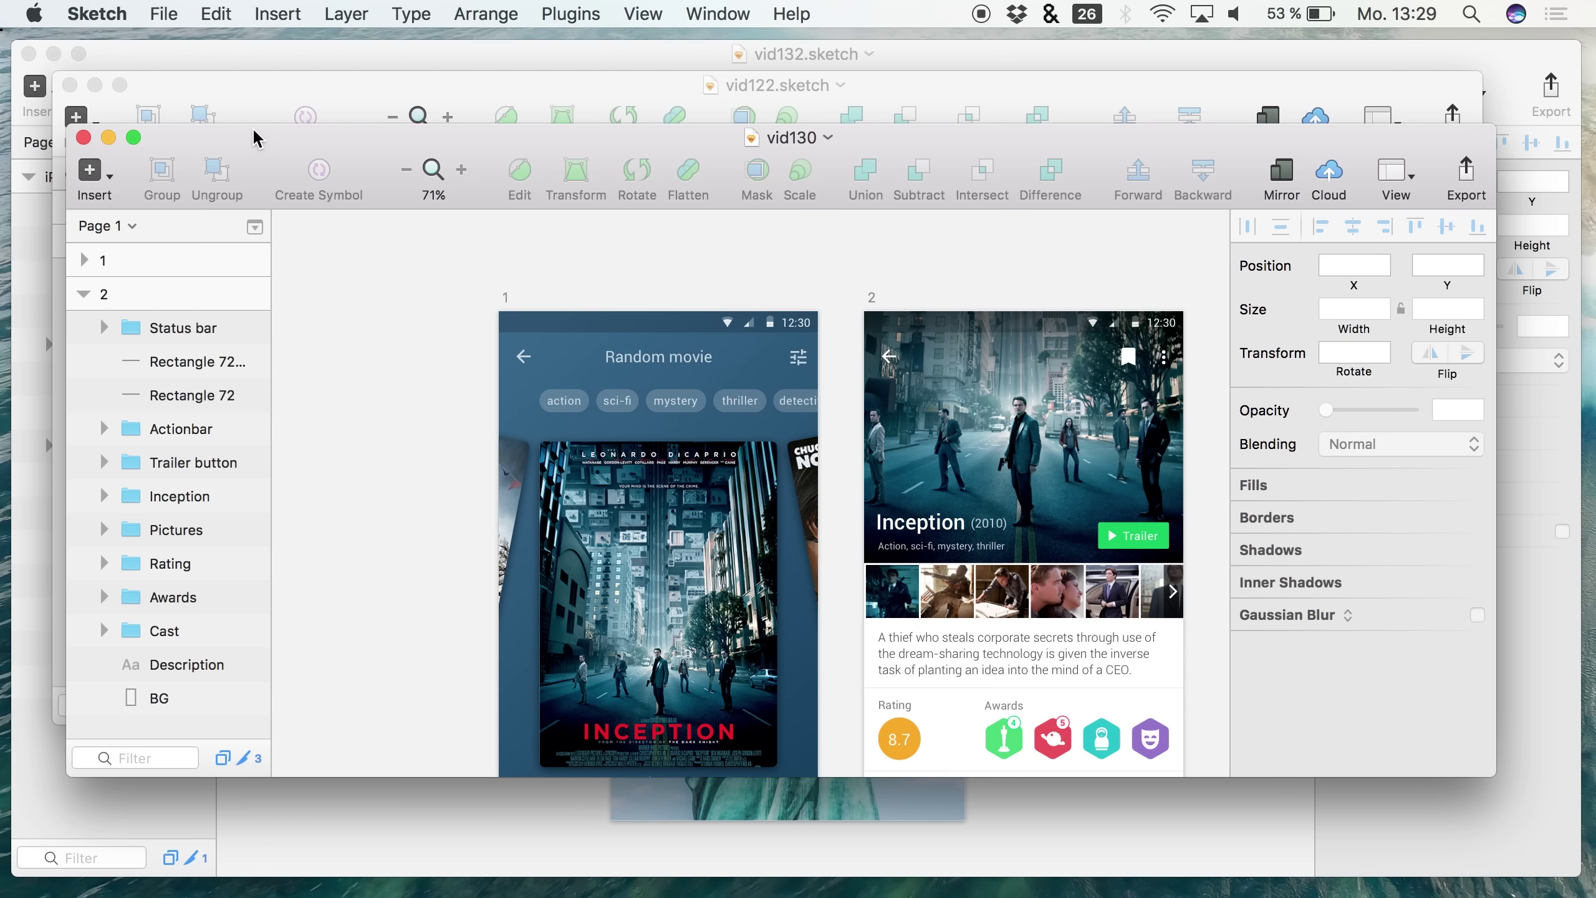
# Reposition the vid130 window and select the Tags group on artboard 1
pyautogui.scroll(-5, 634, 295)
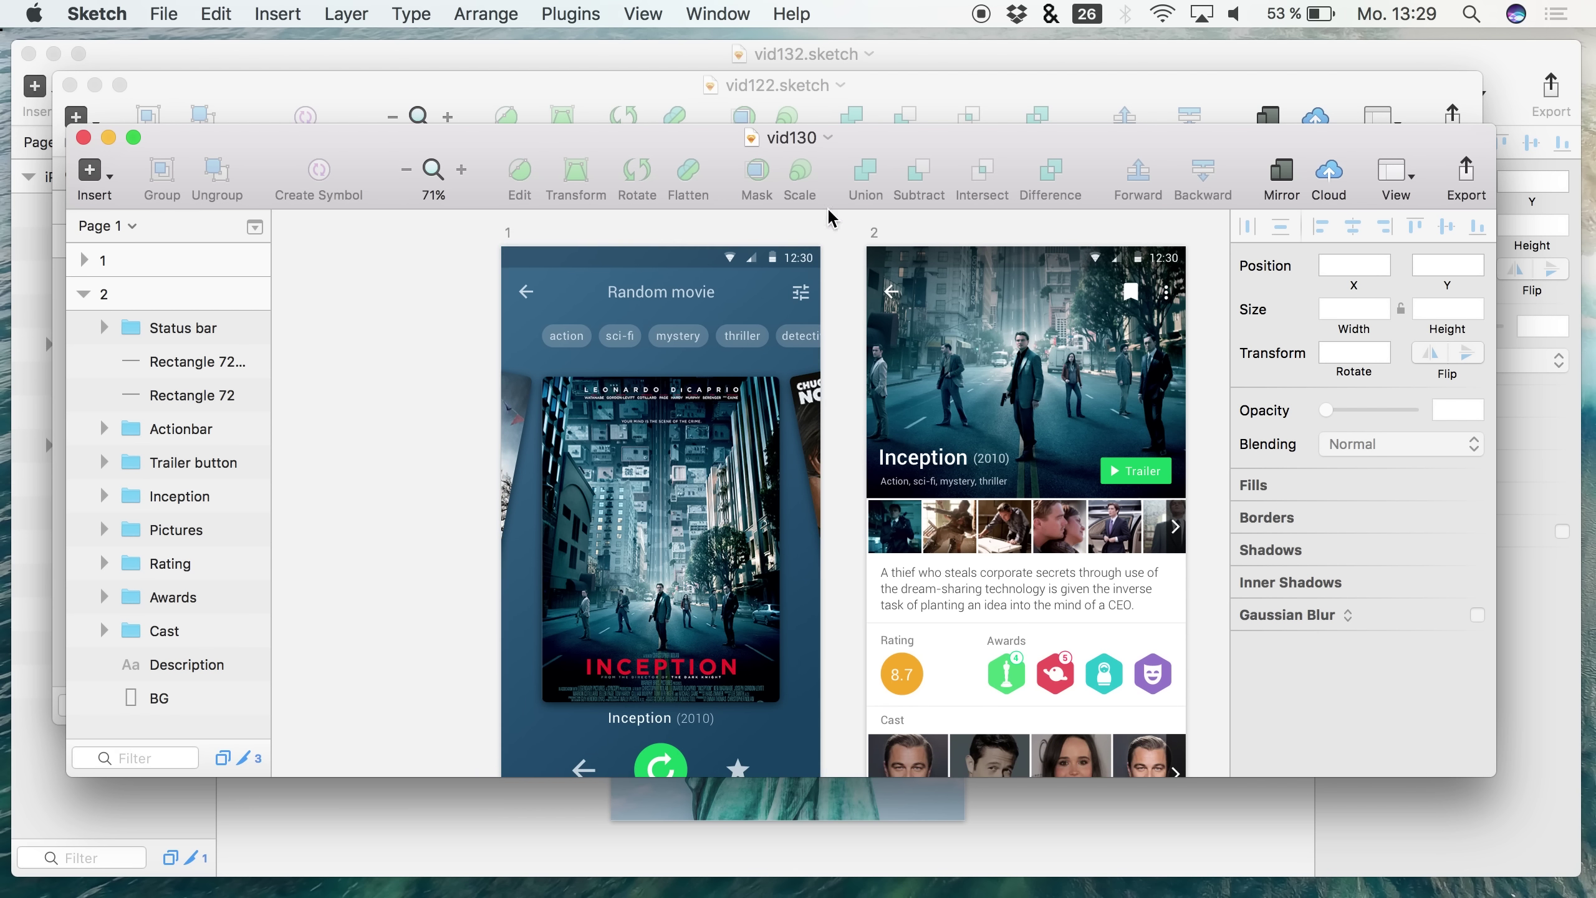
pyautogui.moveTo(493, 151); pyautogui.dragTo(536, 174)
pyautogui.scroll(-3, 542, 239)
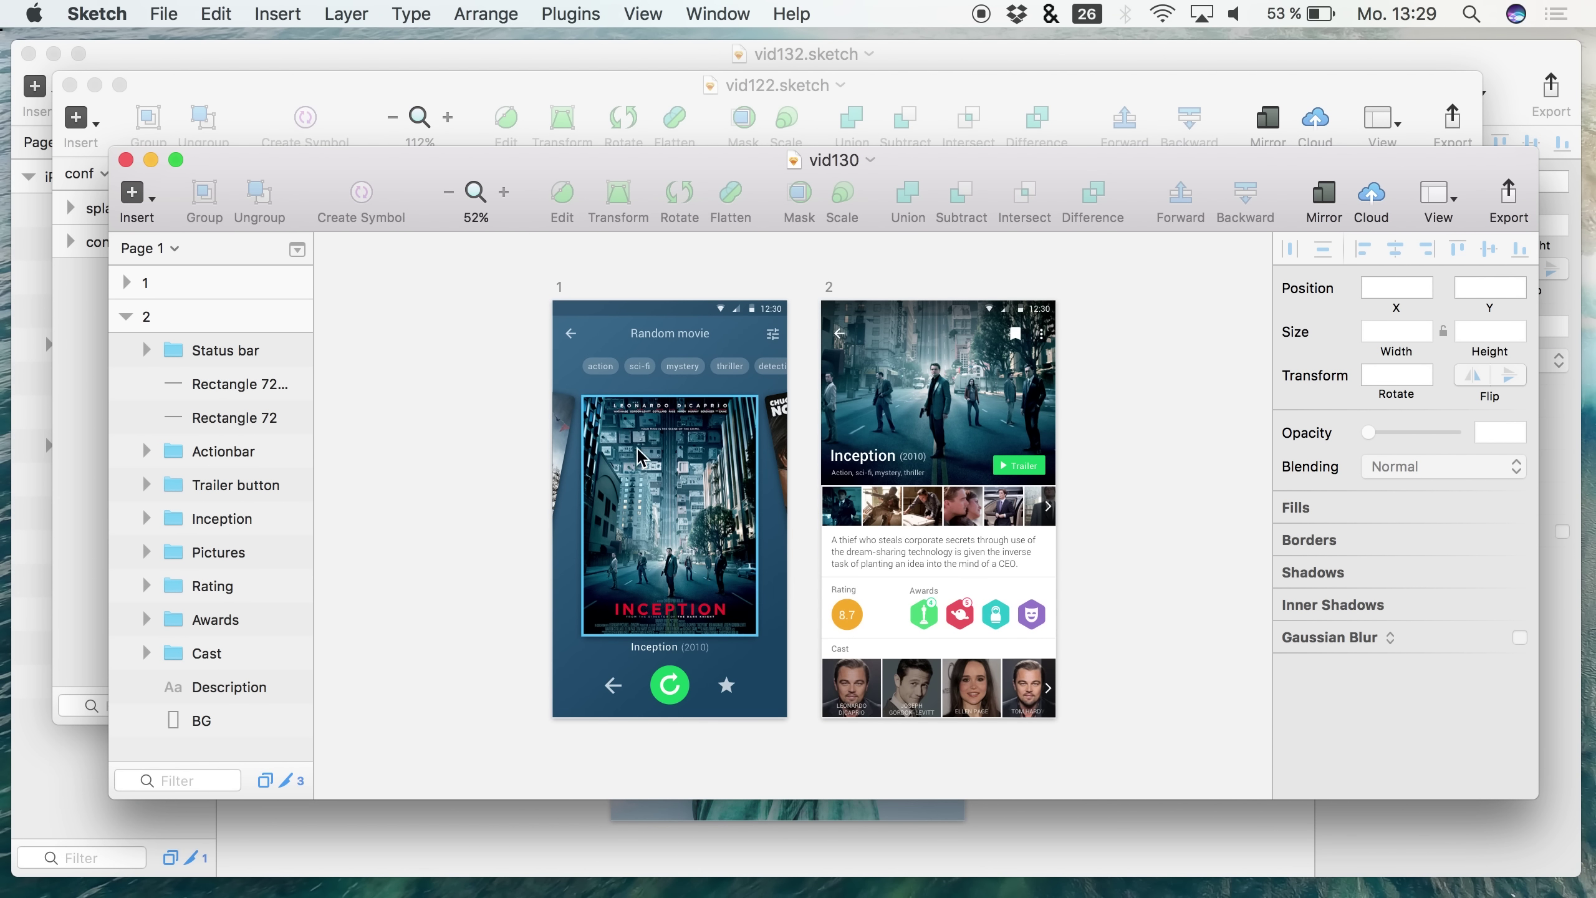
pyautogui.click(676, 382)
pyautogui.click(682, 366)
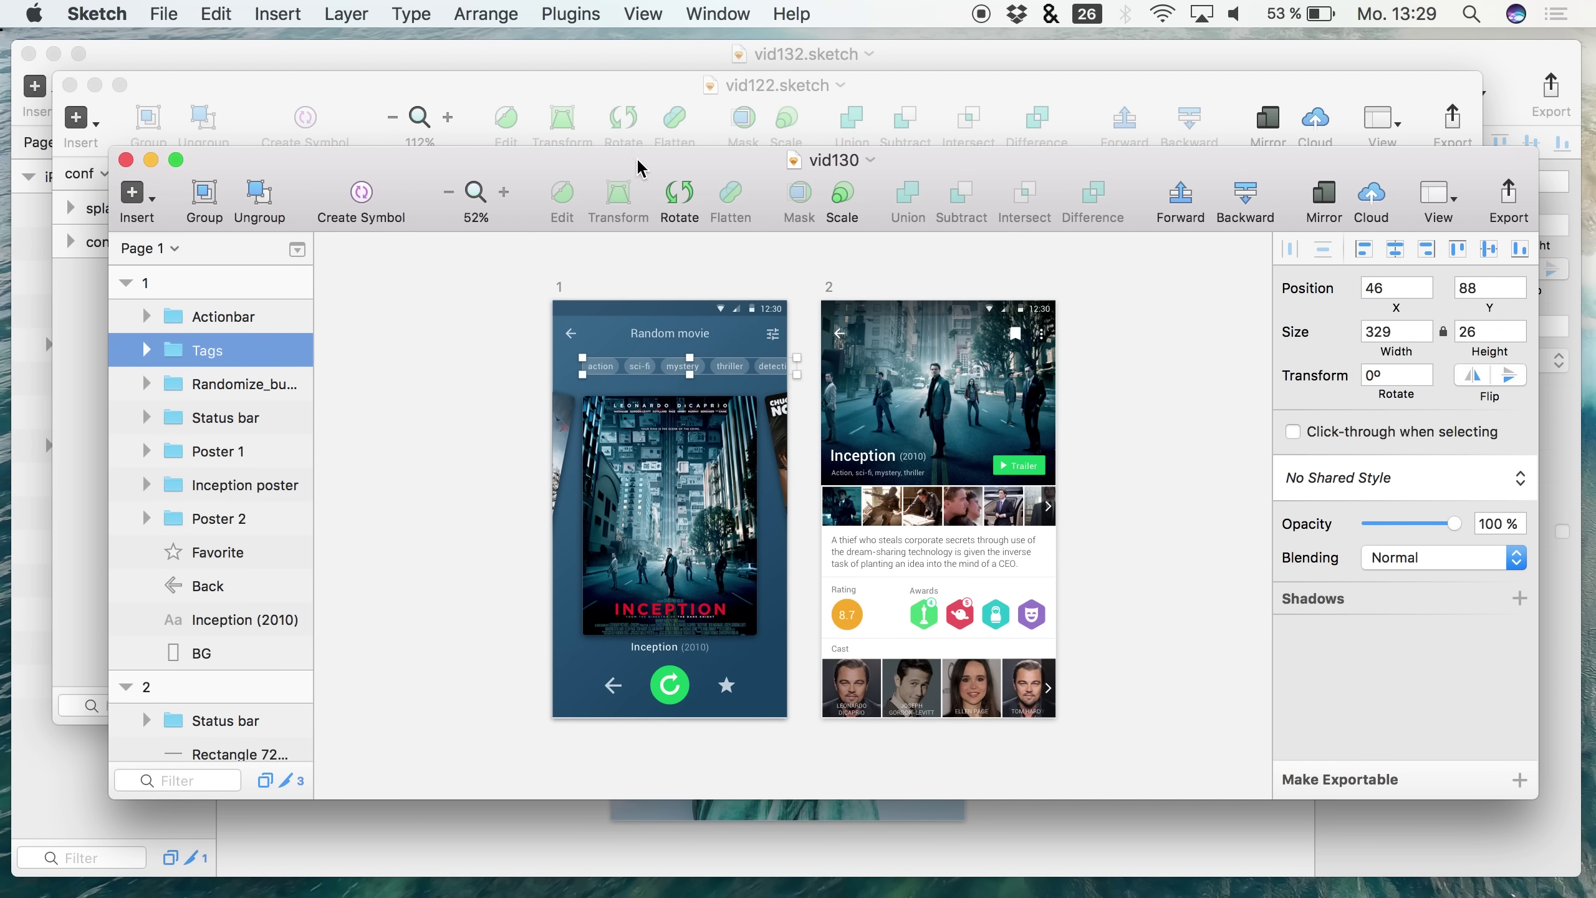
# Bring vid122.sketch to the front and zoom out to its conf and splash artboards
pyautogui.click(653, 92)
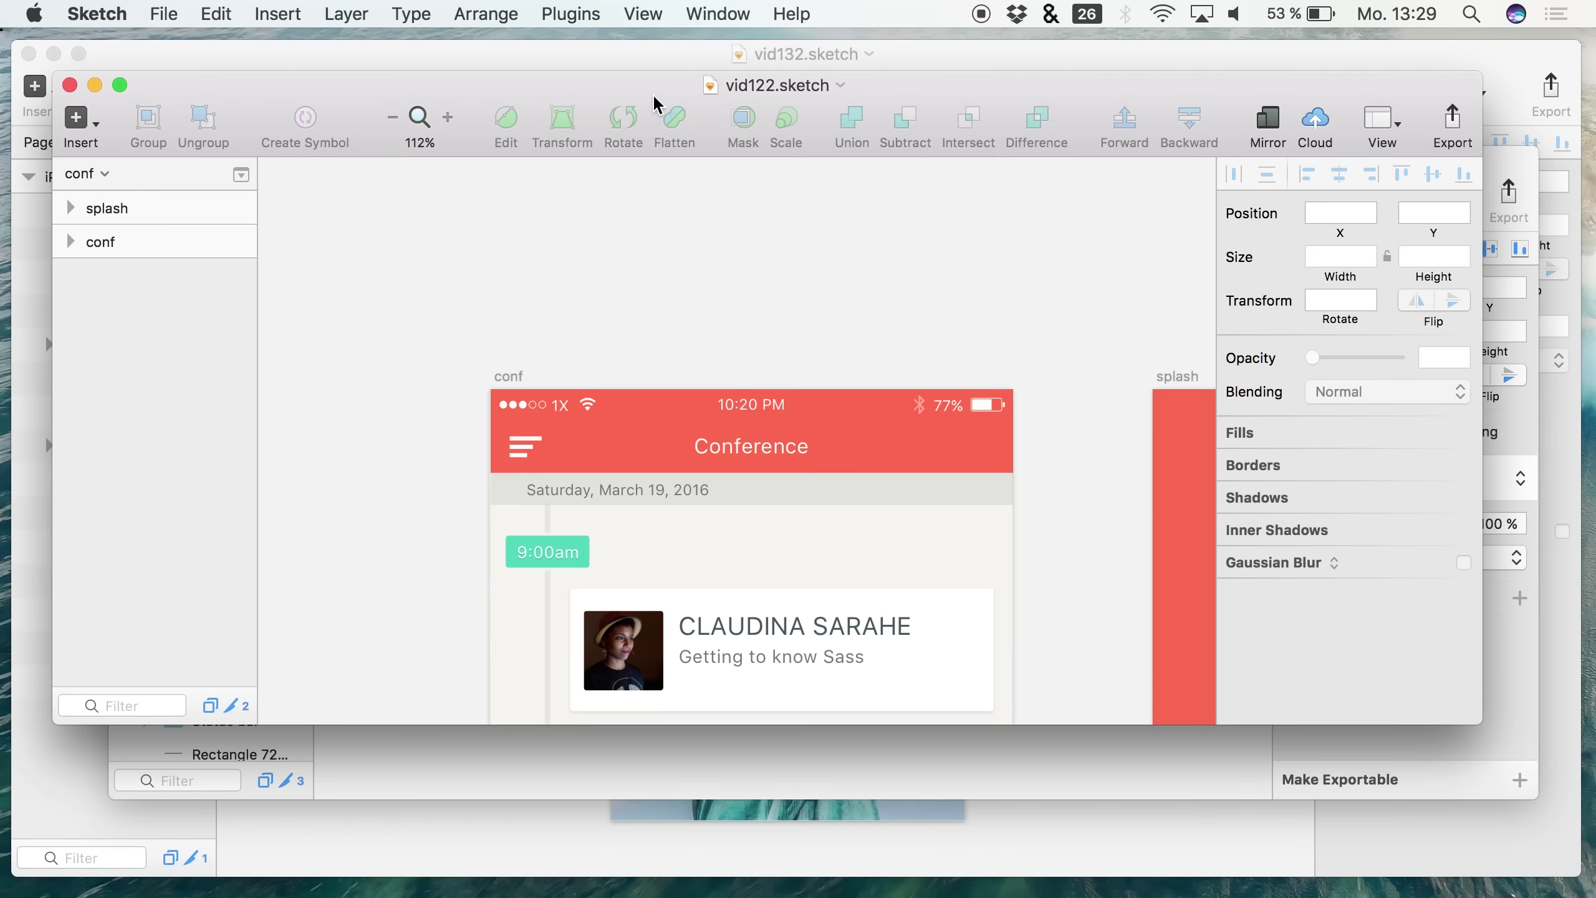
pyautogui.scroll(-3, 727, 352)
pyautogui.scroll(-2, 727, 352)
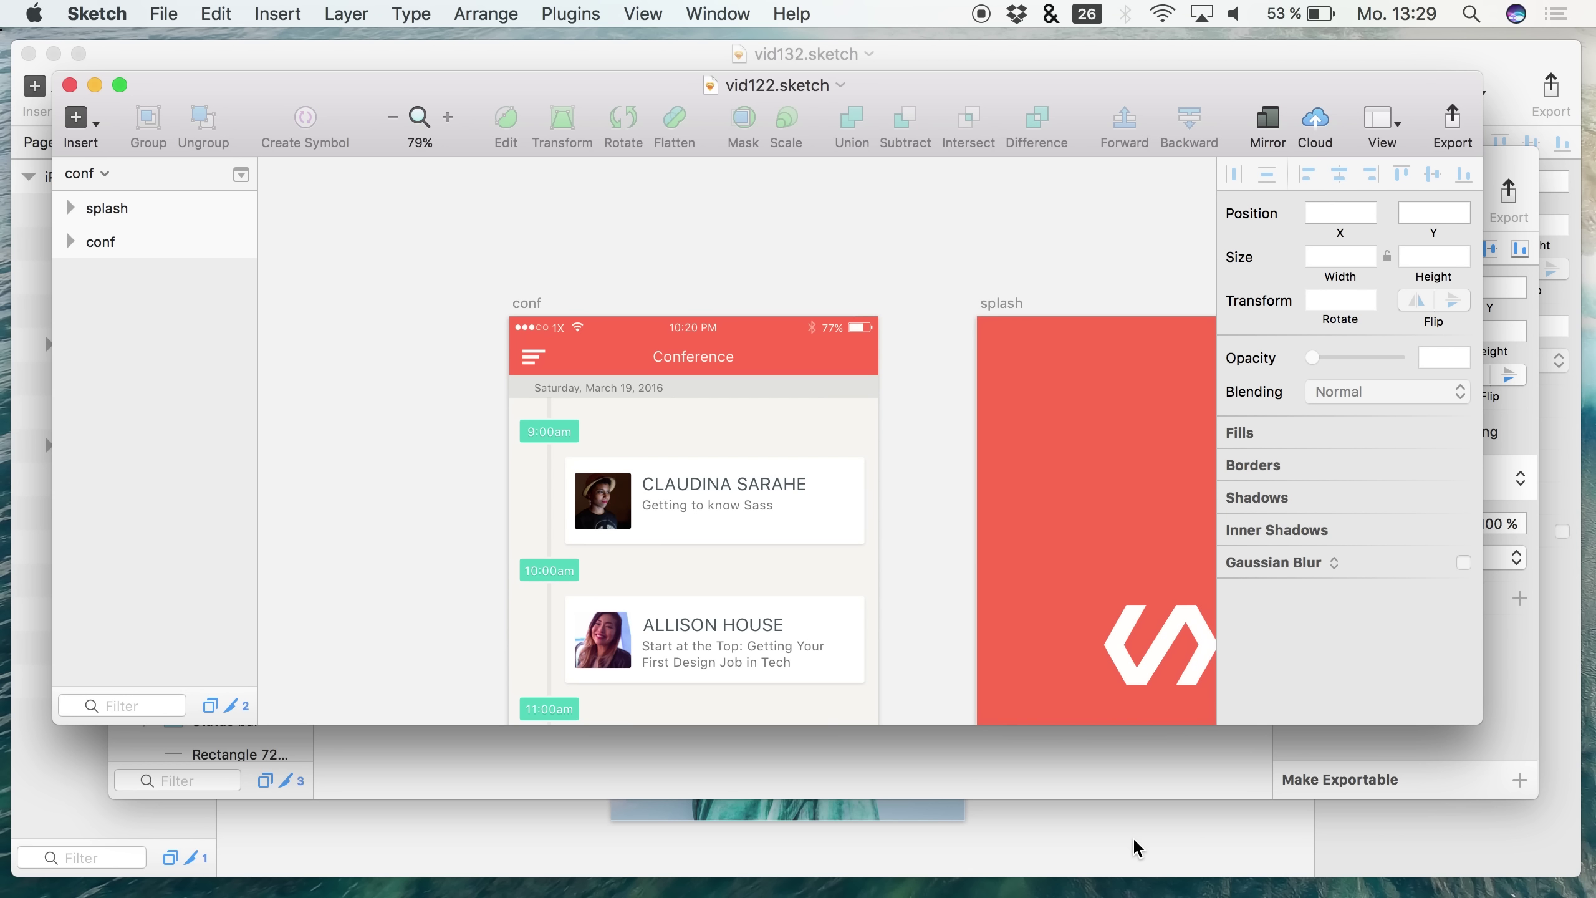
pyautogui.hotkey('ctrl', 'Up')
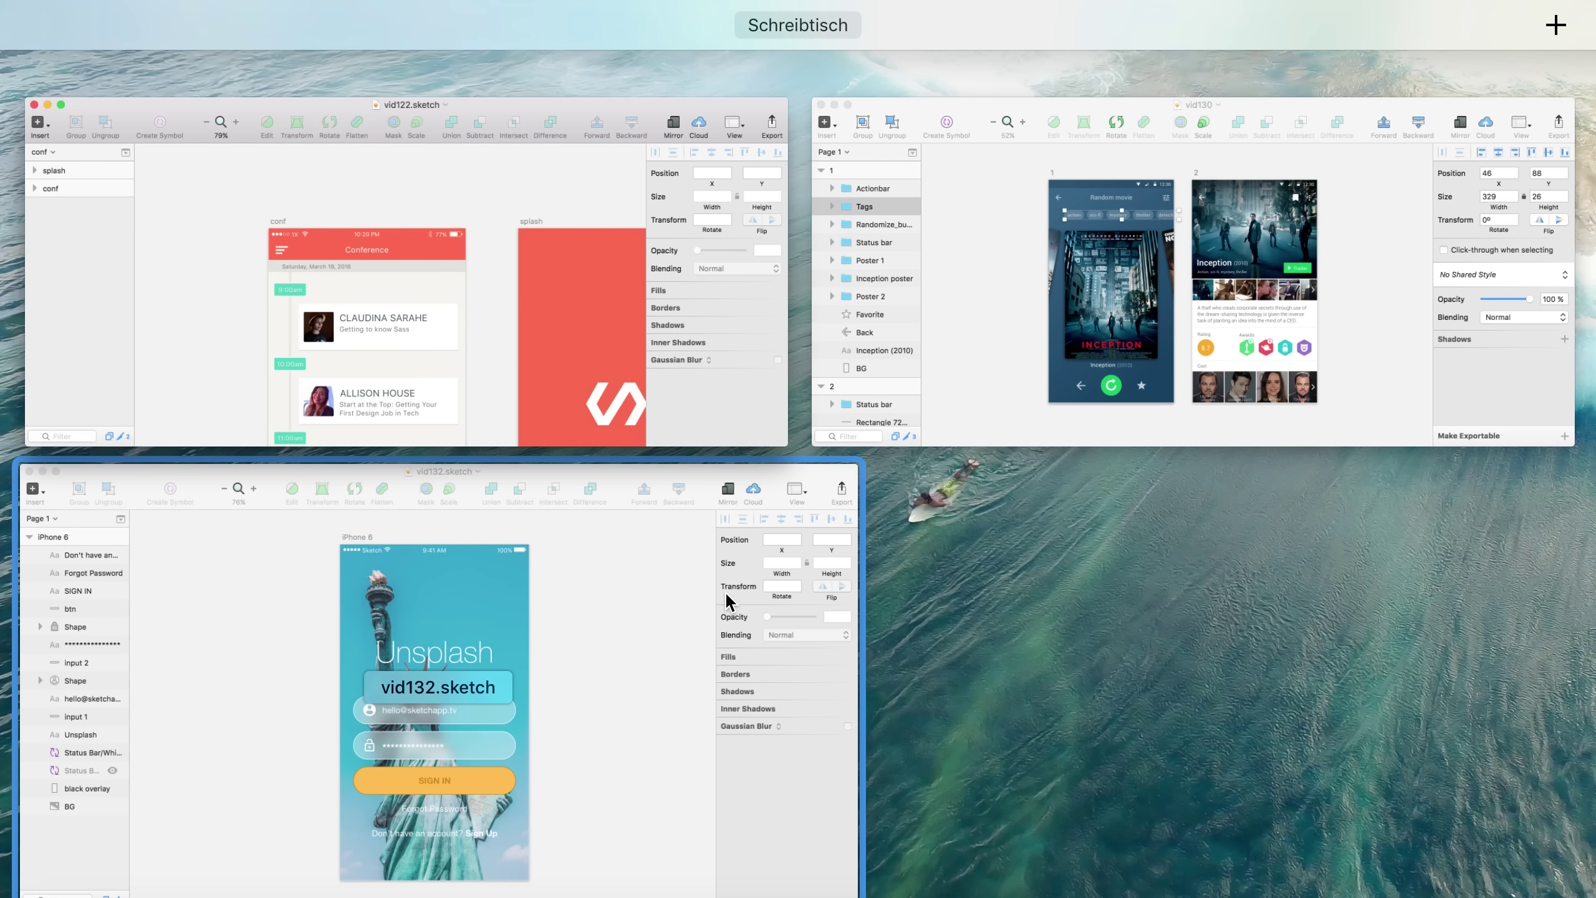
pyautogui.click(688, 297)
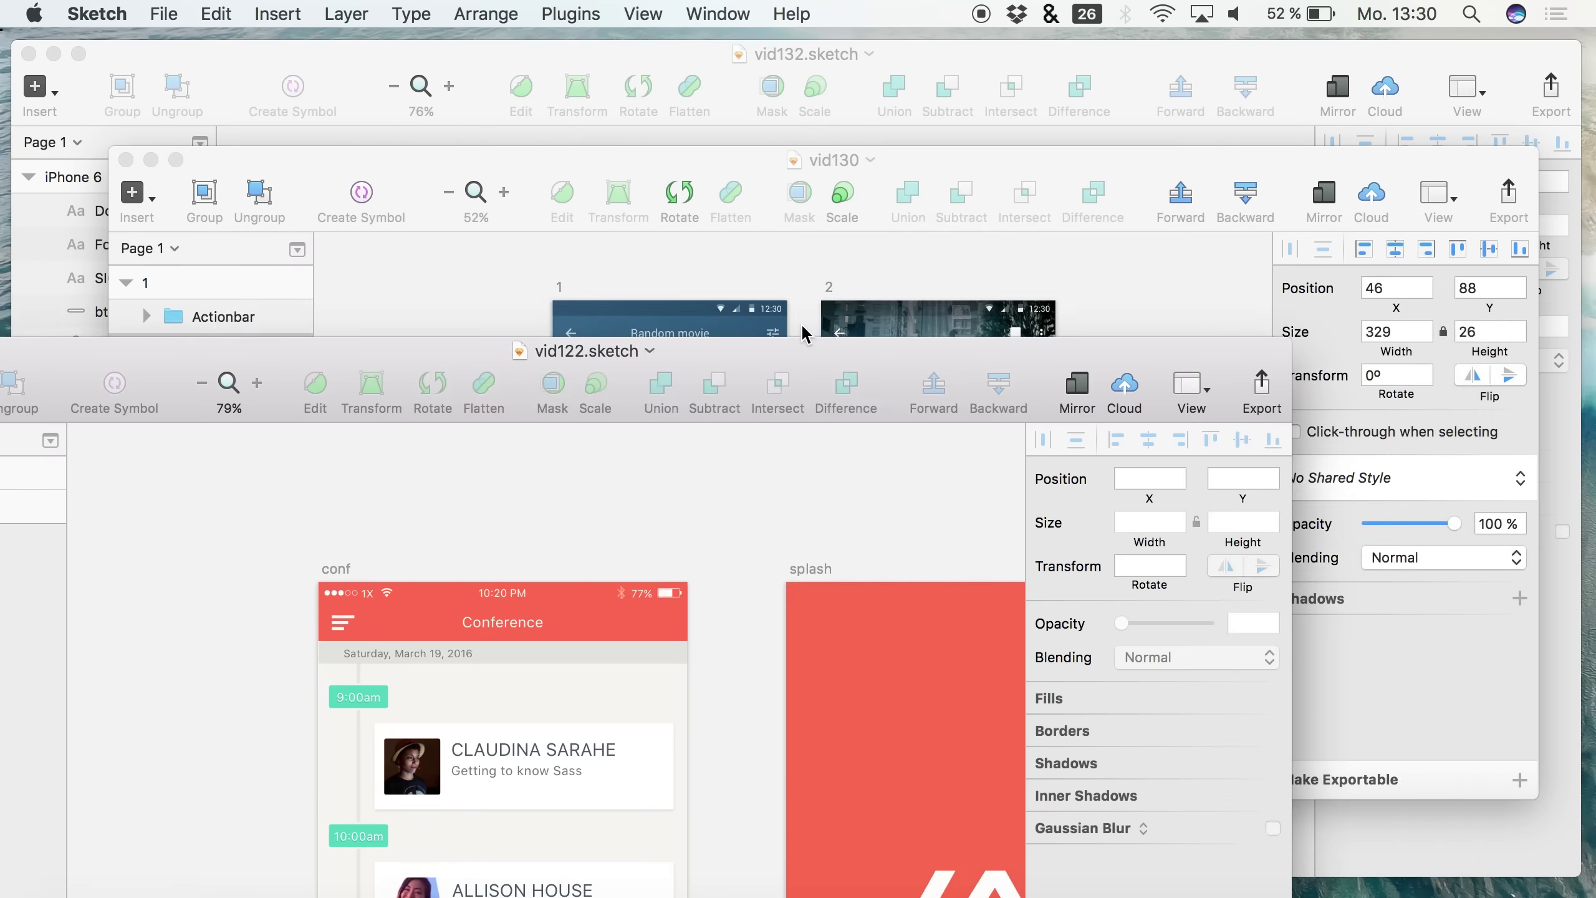
pyautogui.moveTo(803, 348); pyautogui.dragTo(36, 235)
pyautogui.moveTo(346, 233); pyautogui.dragTo(1377, 120)
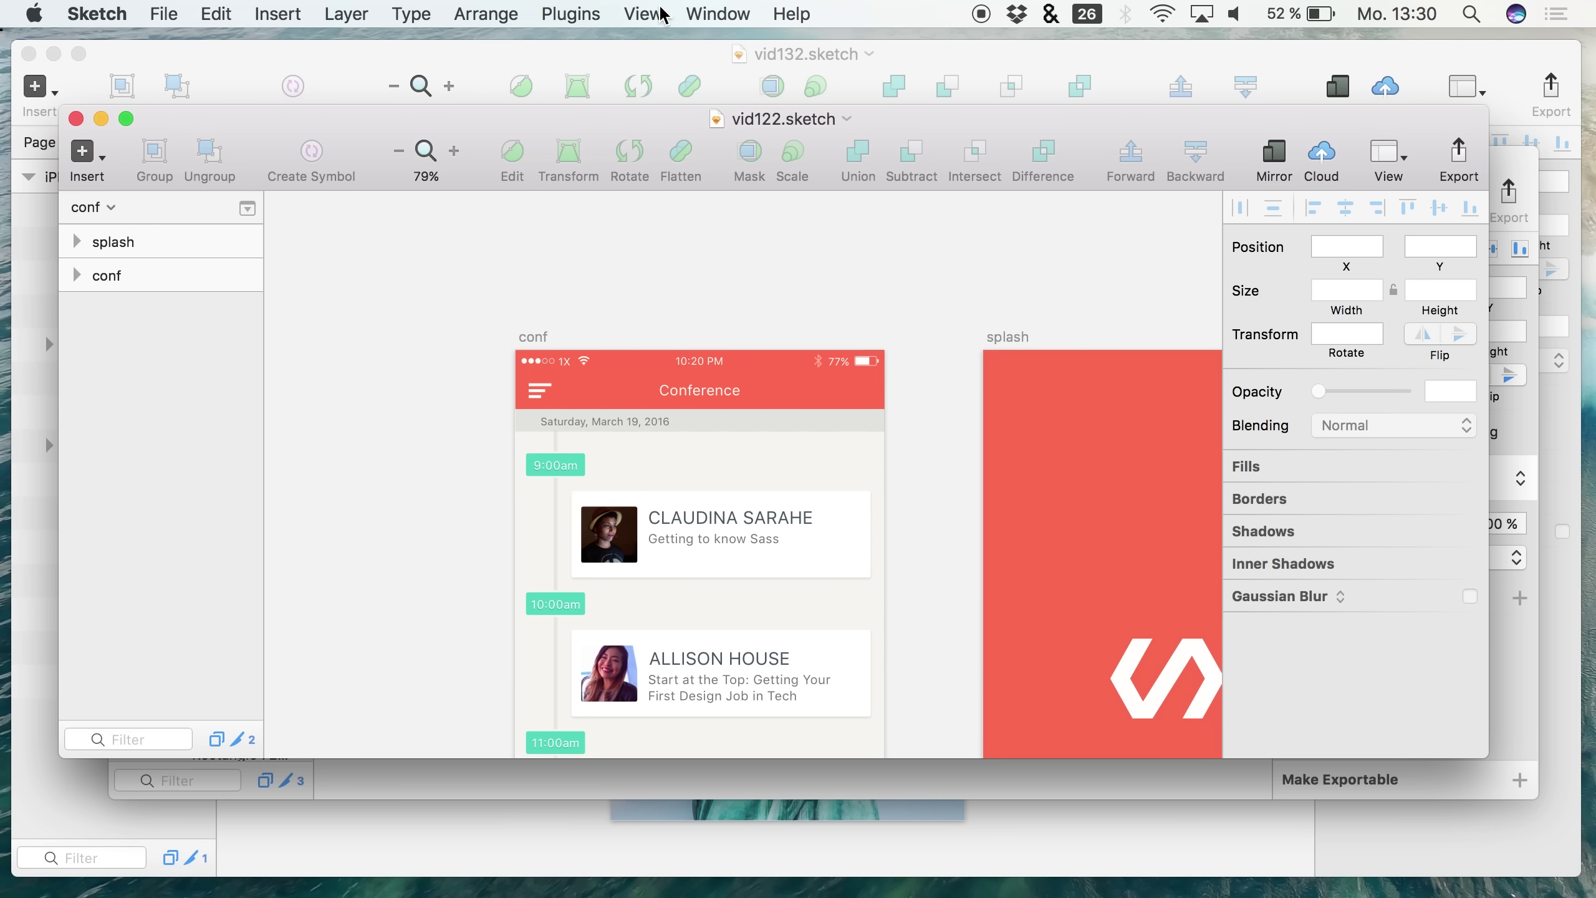
pyautogui.click(709, 15)
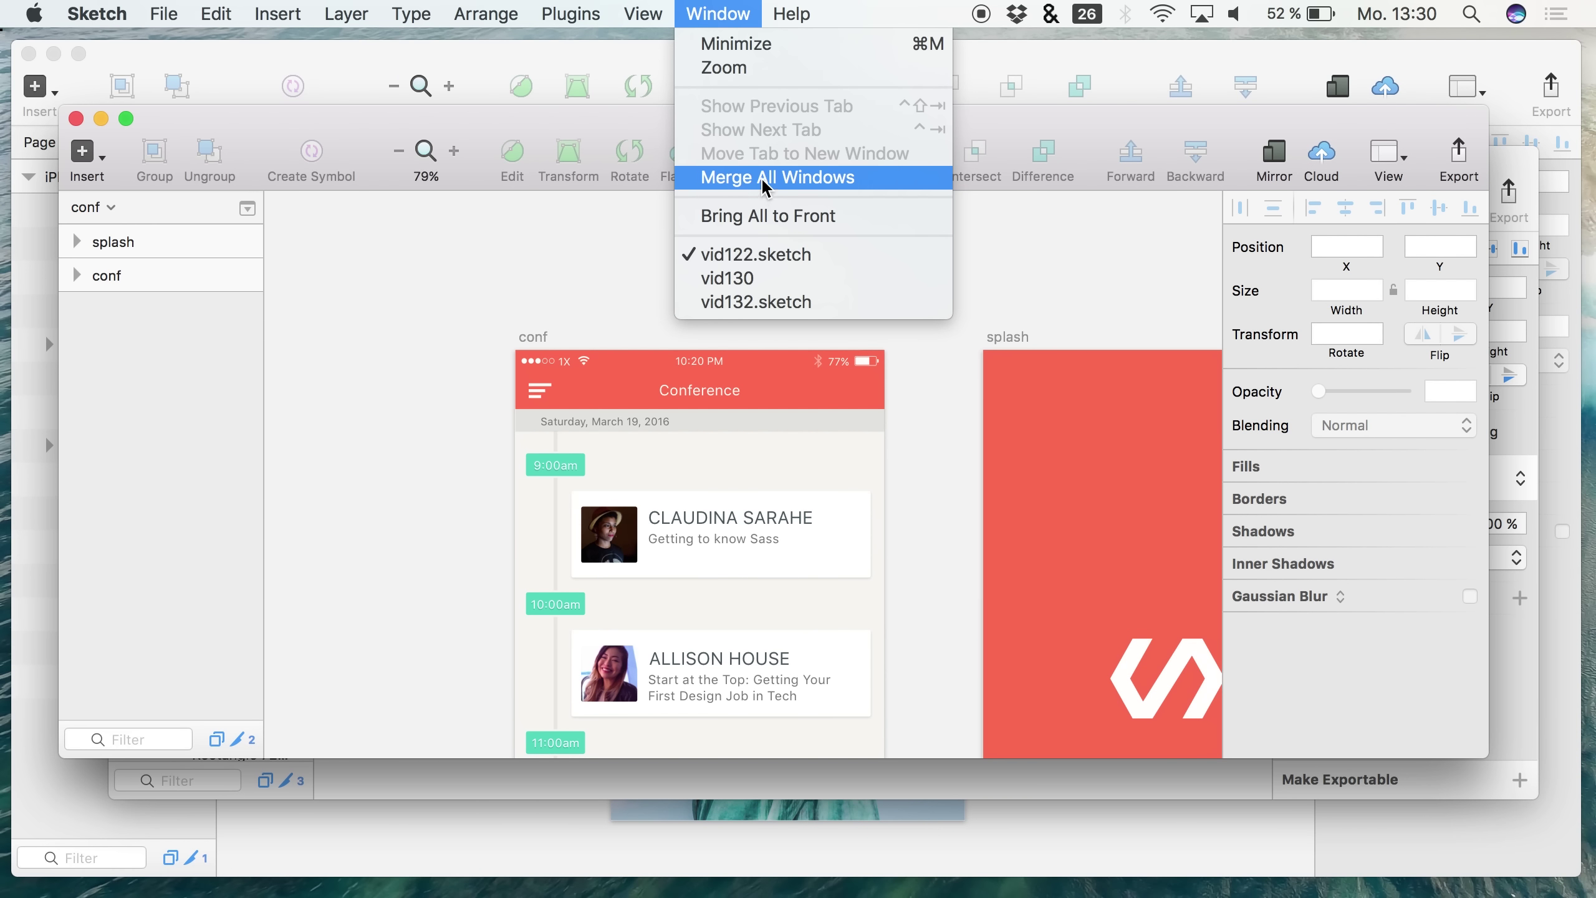
# Merge all windows so vid122.sketch, vid132.sketch and vid130 become tabs in one window
pyautogui.click(777, 189)
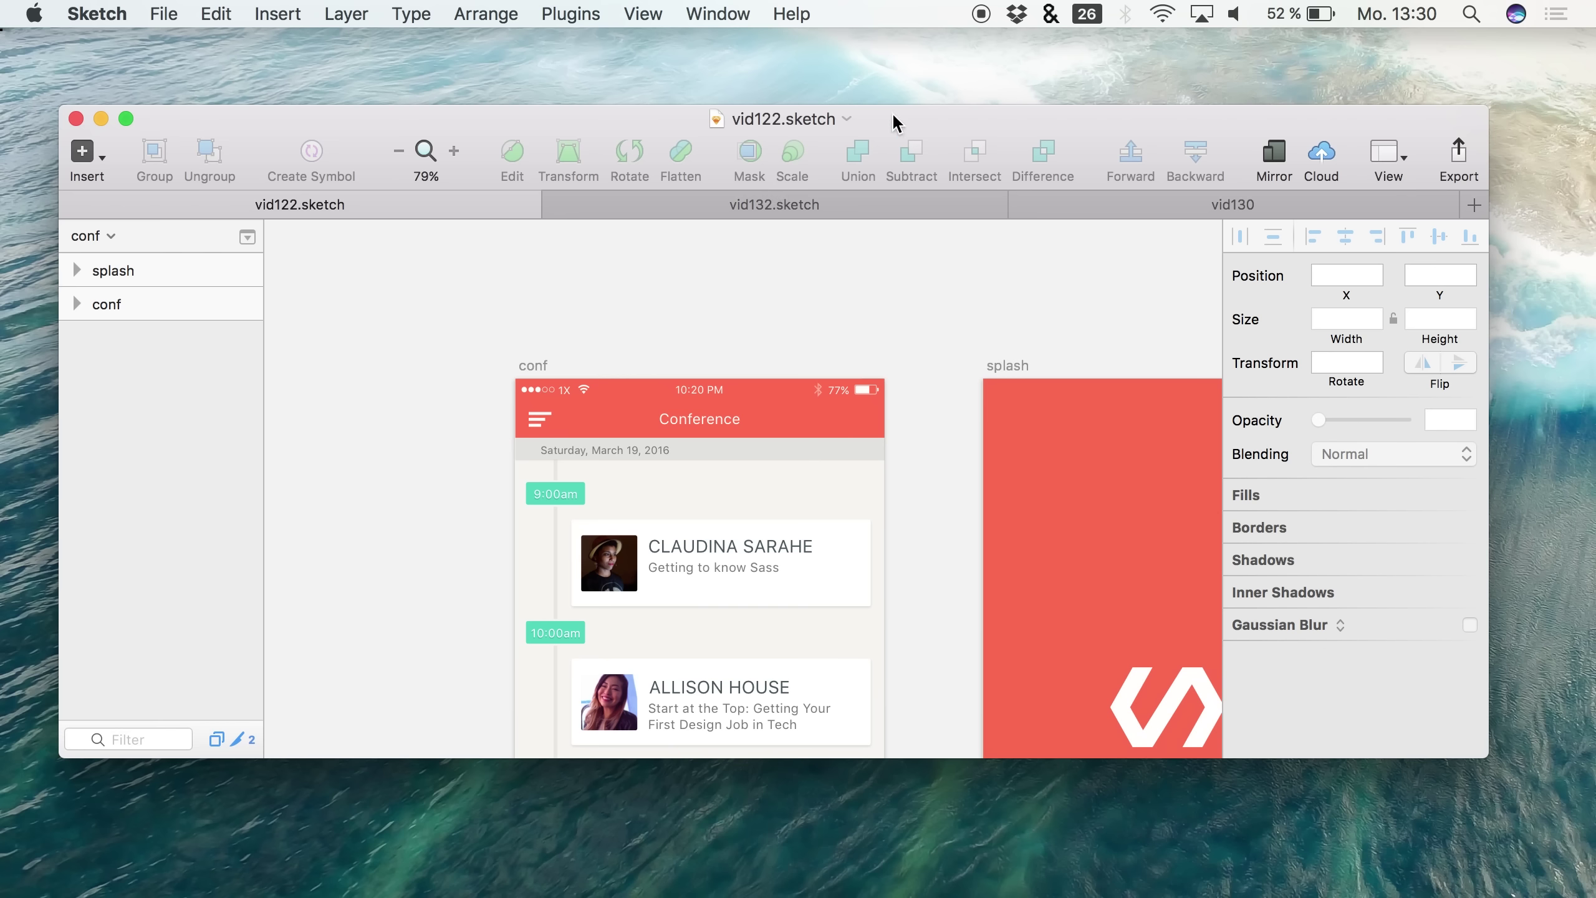
# Zoom to fit the artboards and cycle through the three tabs, ending on vid122.sketch
pyautogui.moveTo(900, 107)
pyautogui.mouseDown()
pyautogui.moveTo(936, 108)
pyautogui.moveTo(923, 101)
pyautogui.mouseUp()
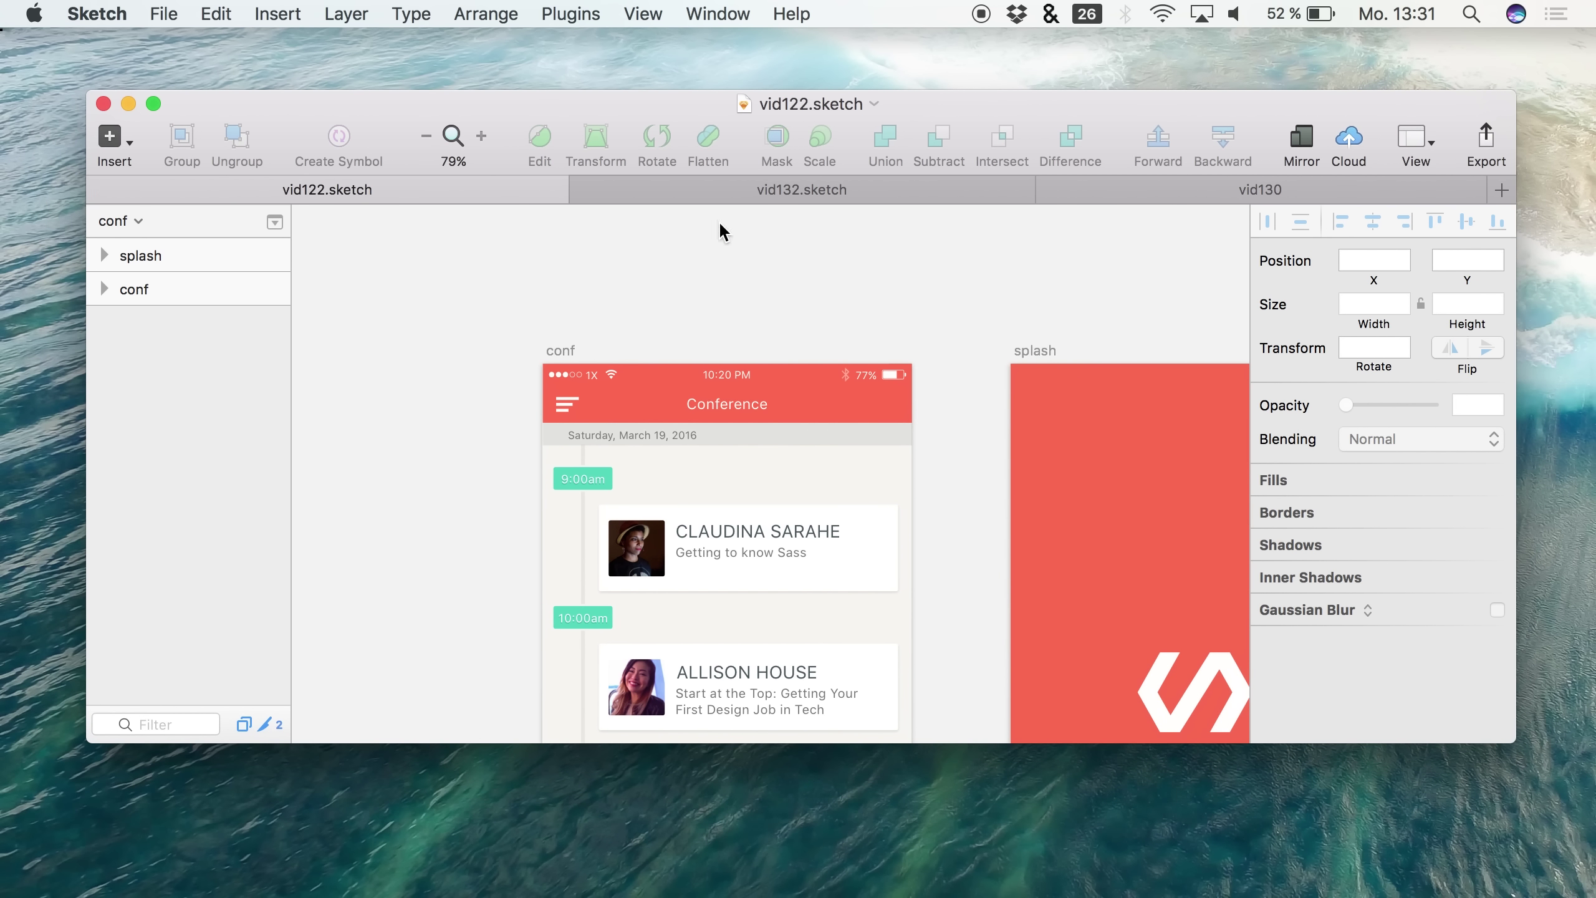
pyautogui.press('super+1')
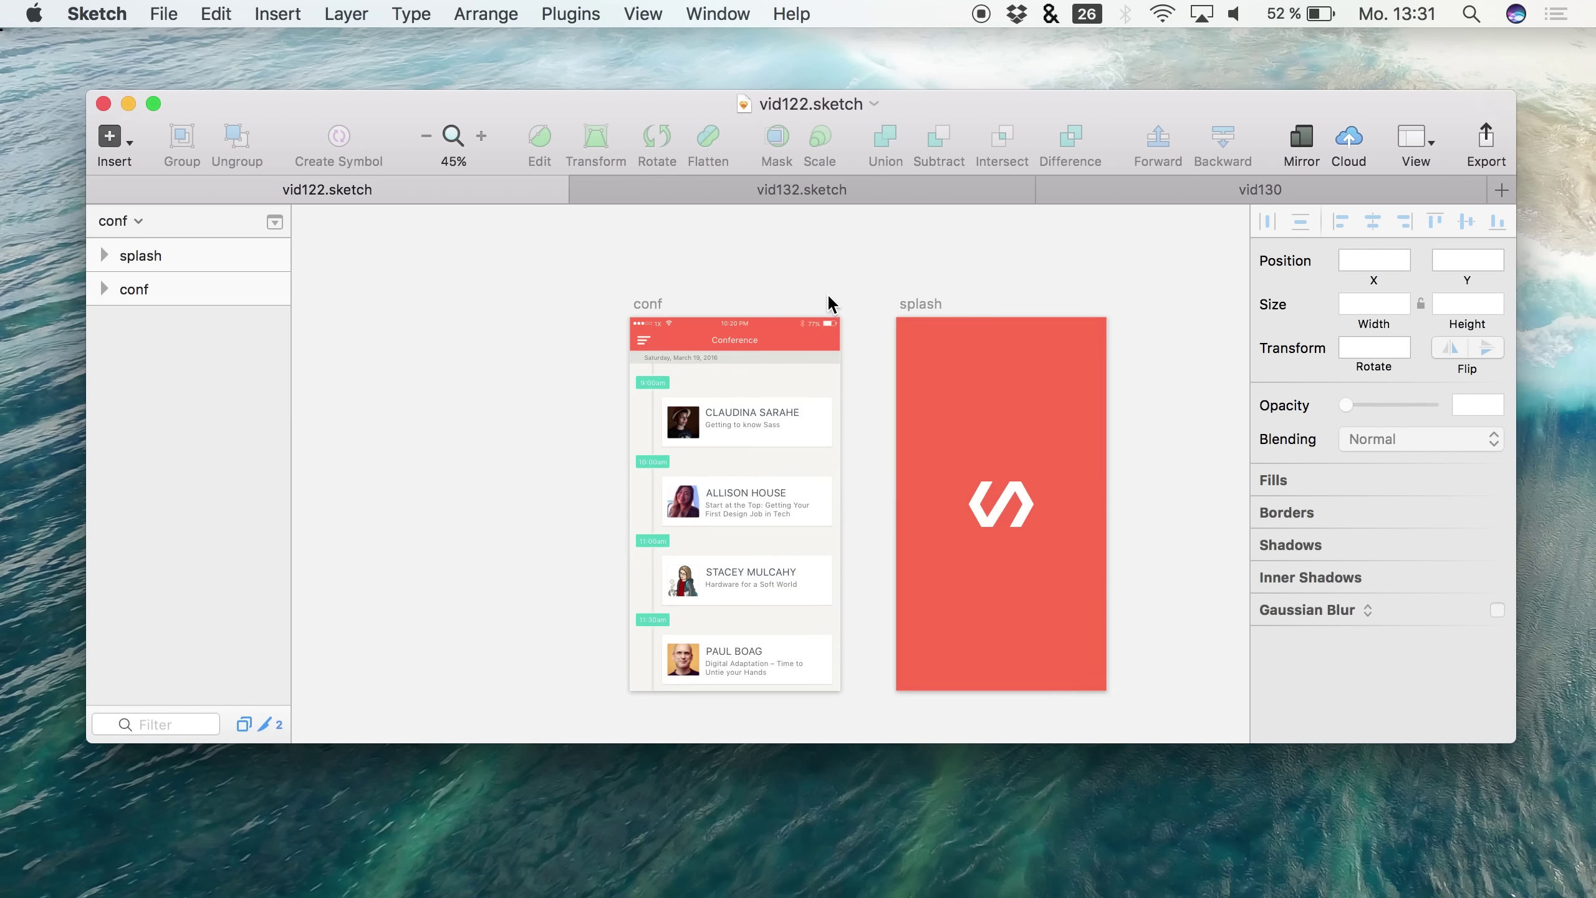
pyautogui.click(883, 196)
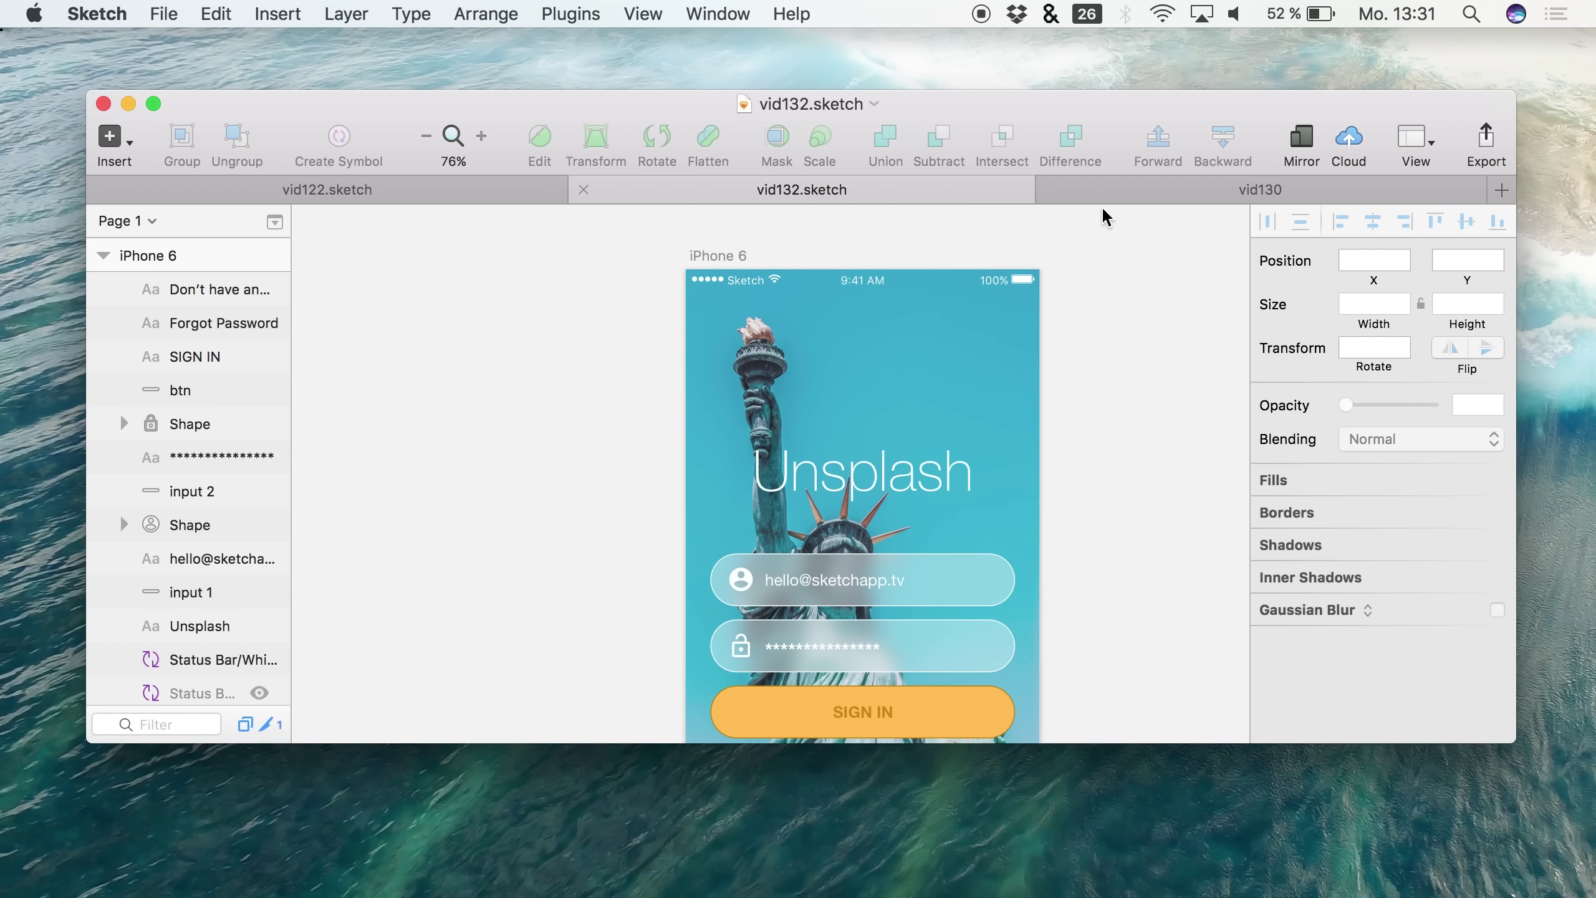
pyautogui.click(1139, 189)
pyautogui.scroll(-3, 828, 365)
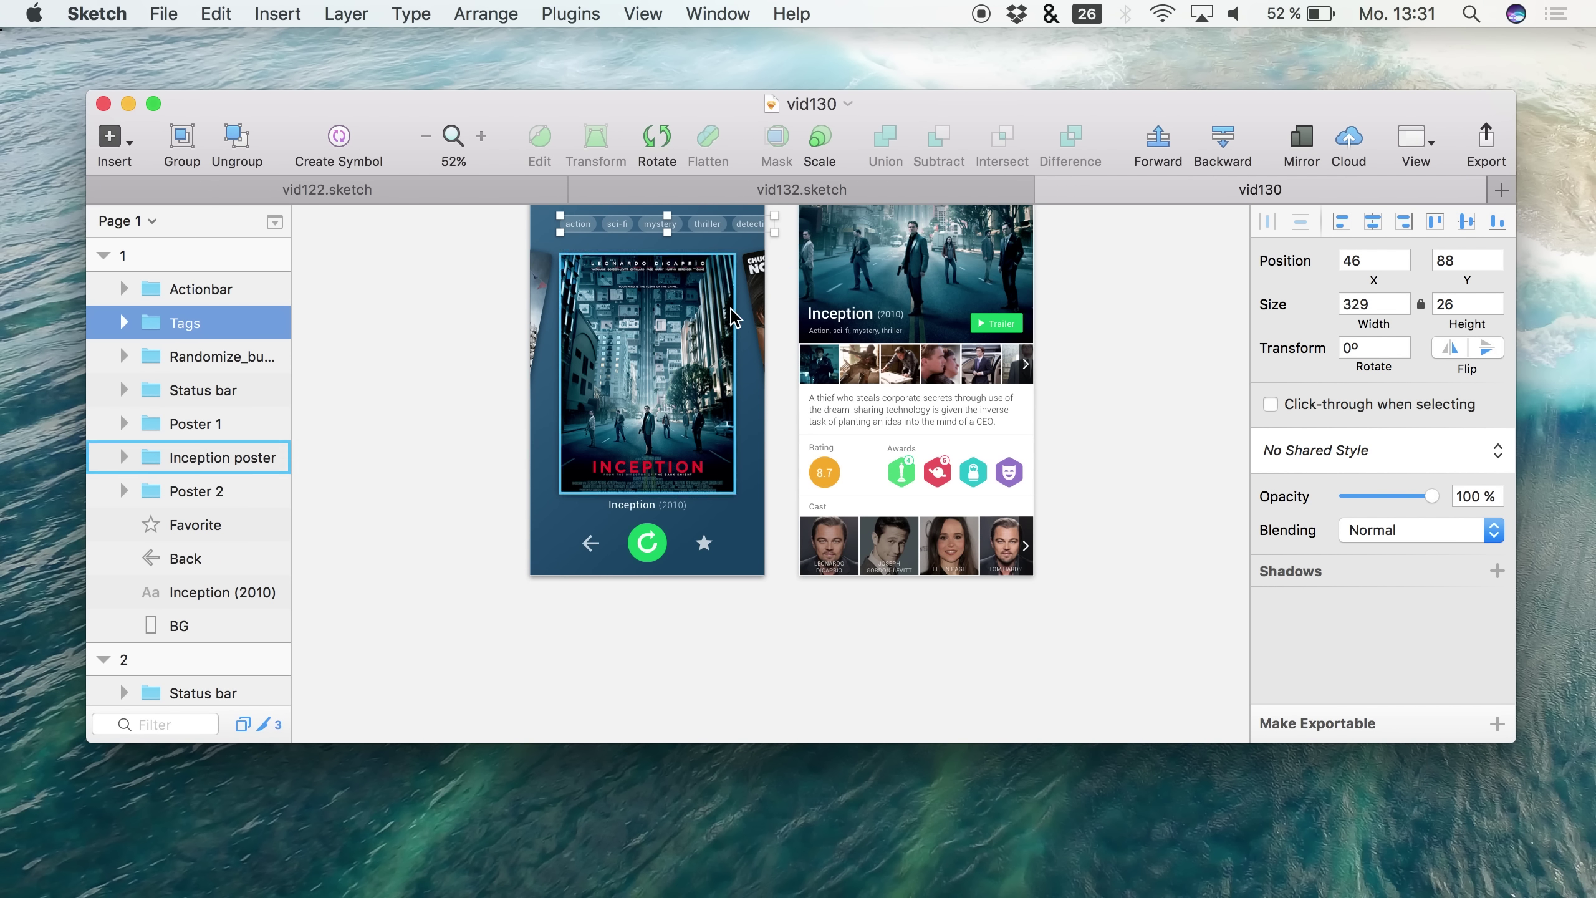
pyautogui.click(836, 192)
pyautogui.click(1085, 199)
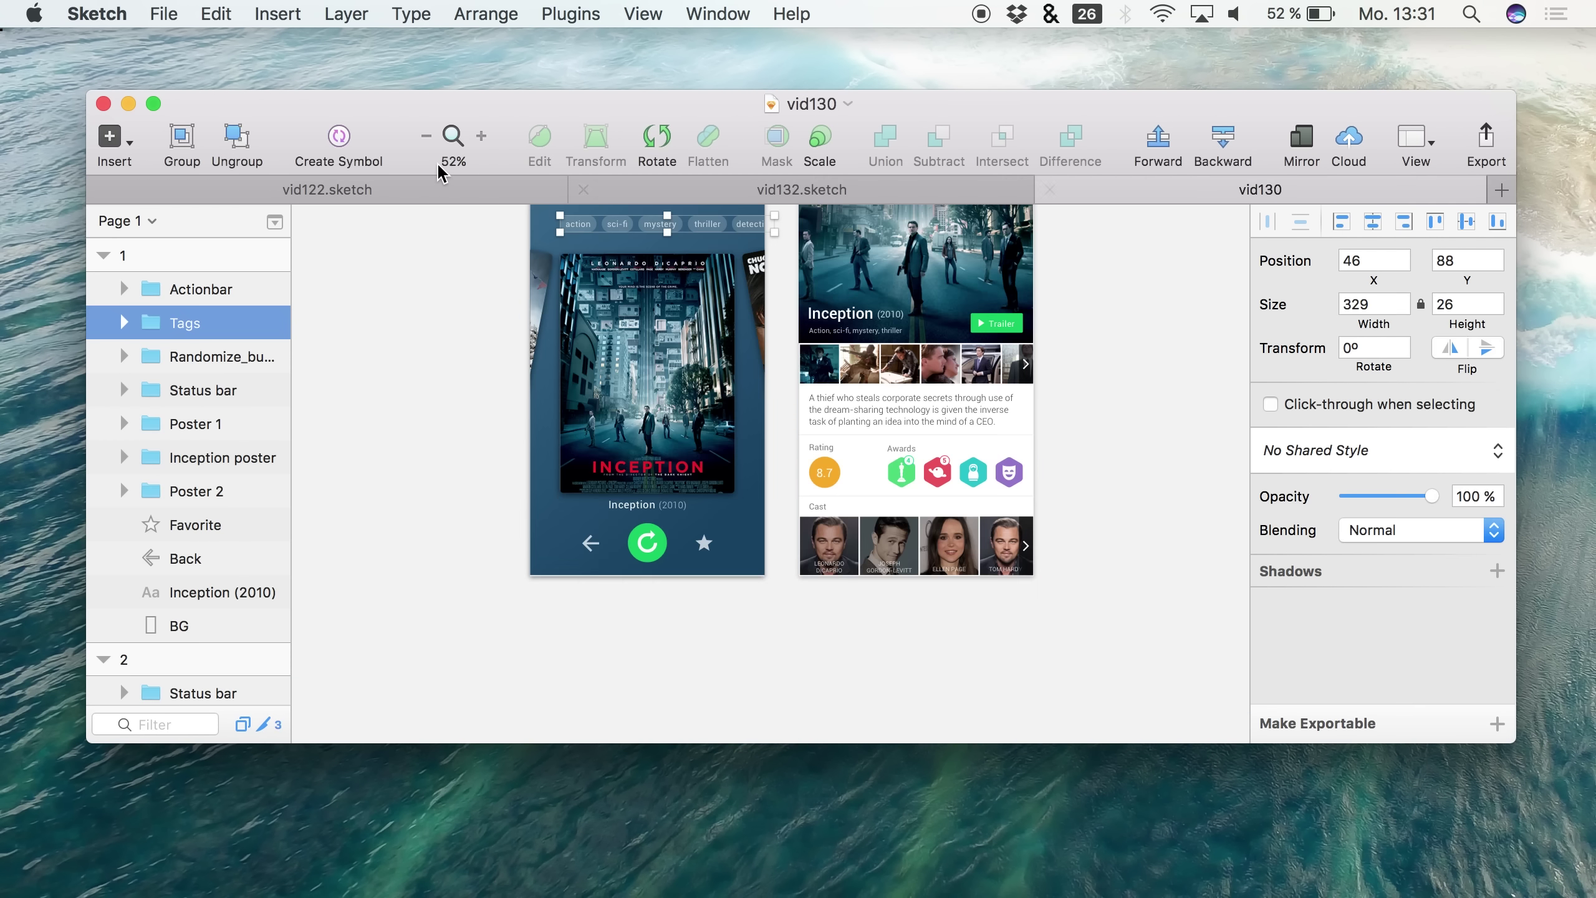
pyautogui.click(415, 192)
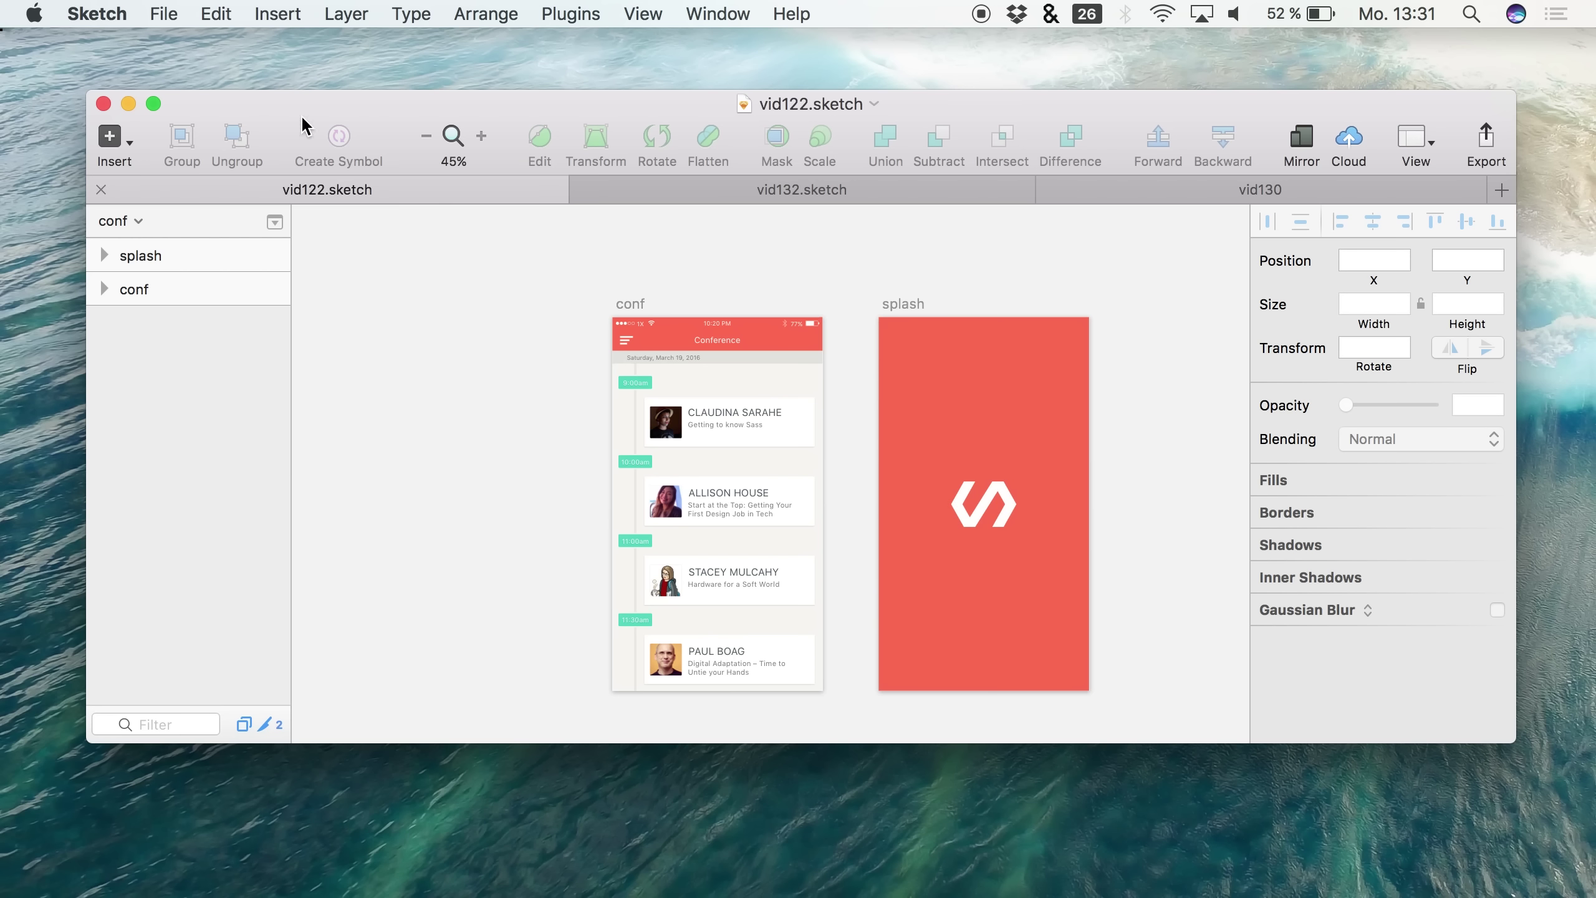
# Move the tabbed window up-left, enlarge it, and zoom in on conf and splash
pyautogui.moveTo(237, 111)
pyautogui.mouseDown()
pyautogui.moveTo(158, 96)
pyautogui.moveTo(165, 74)
pyautogui.mouseUp()
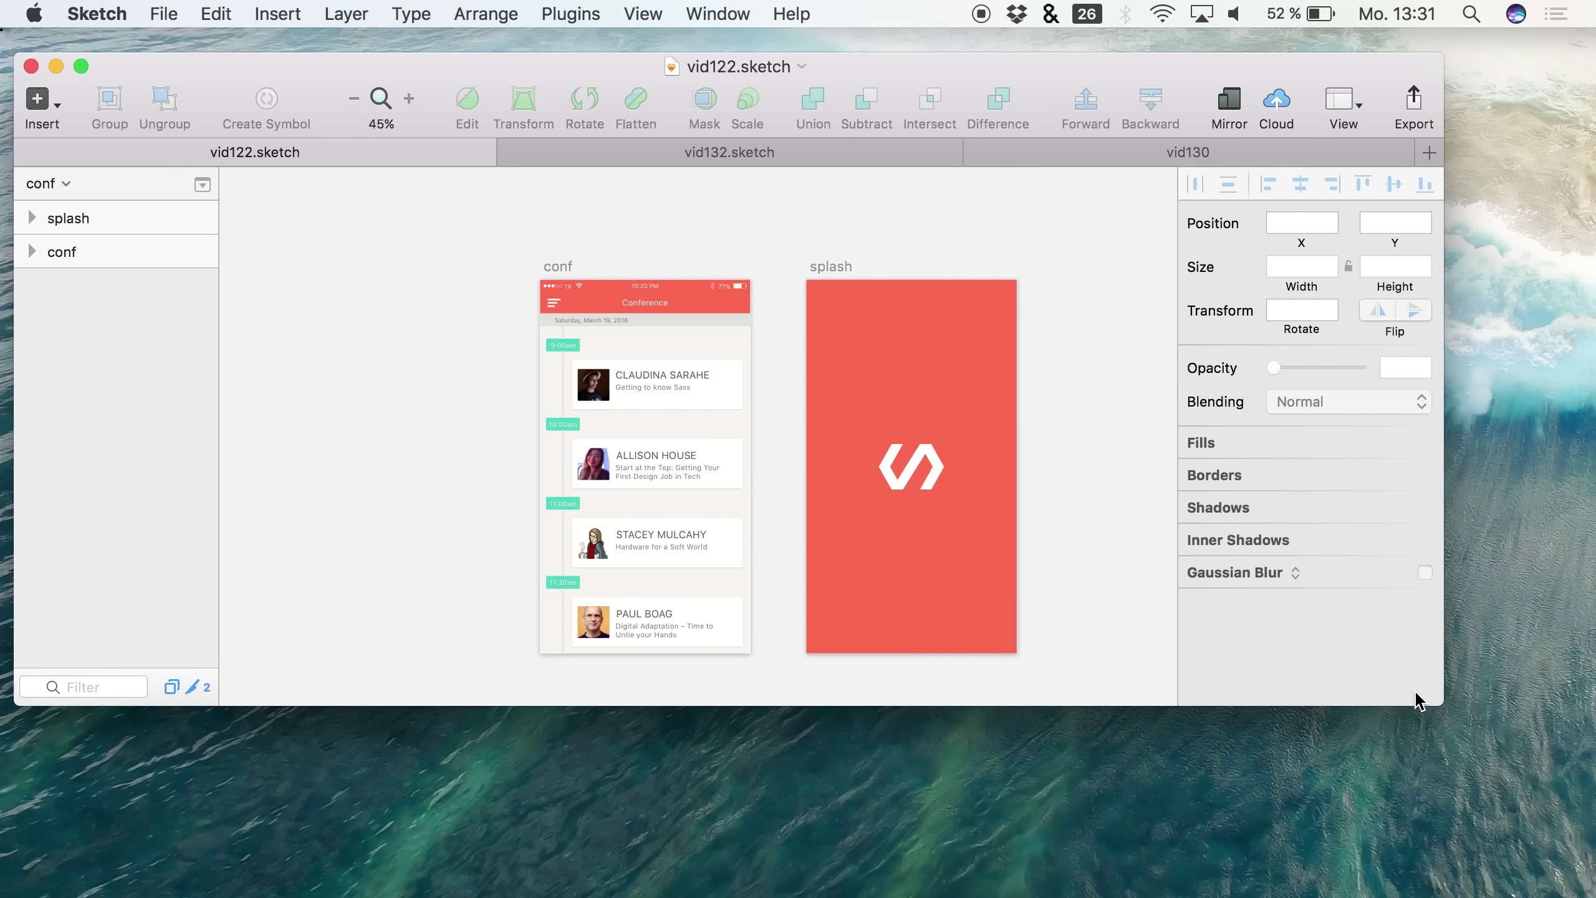
pyautogui.moveTo(1439, 700)
pyautogui.mouseDown()
pyautogui.moveTo(1547, 753)
pyautogui.moveTo(1557, 816)
pyautogui.moveTo(1577, 831)
pyautogui.mouseUp()
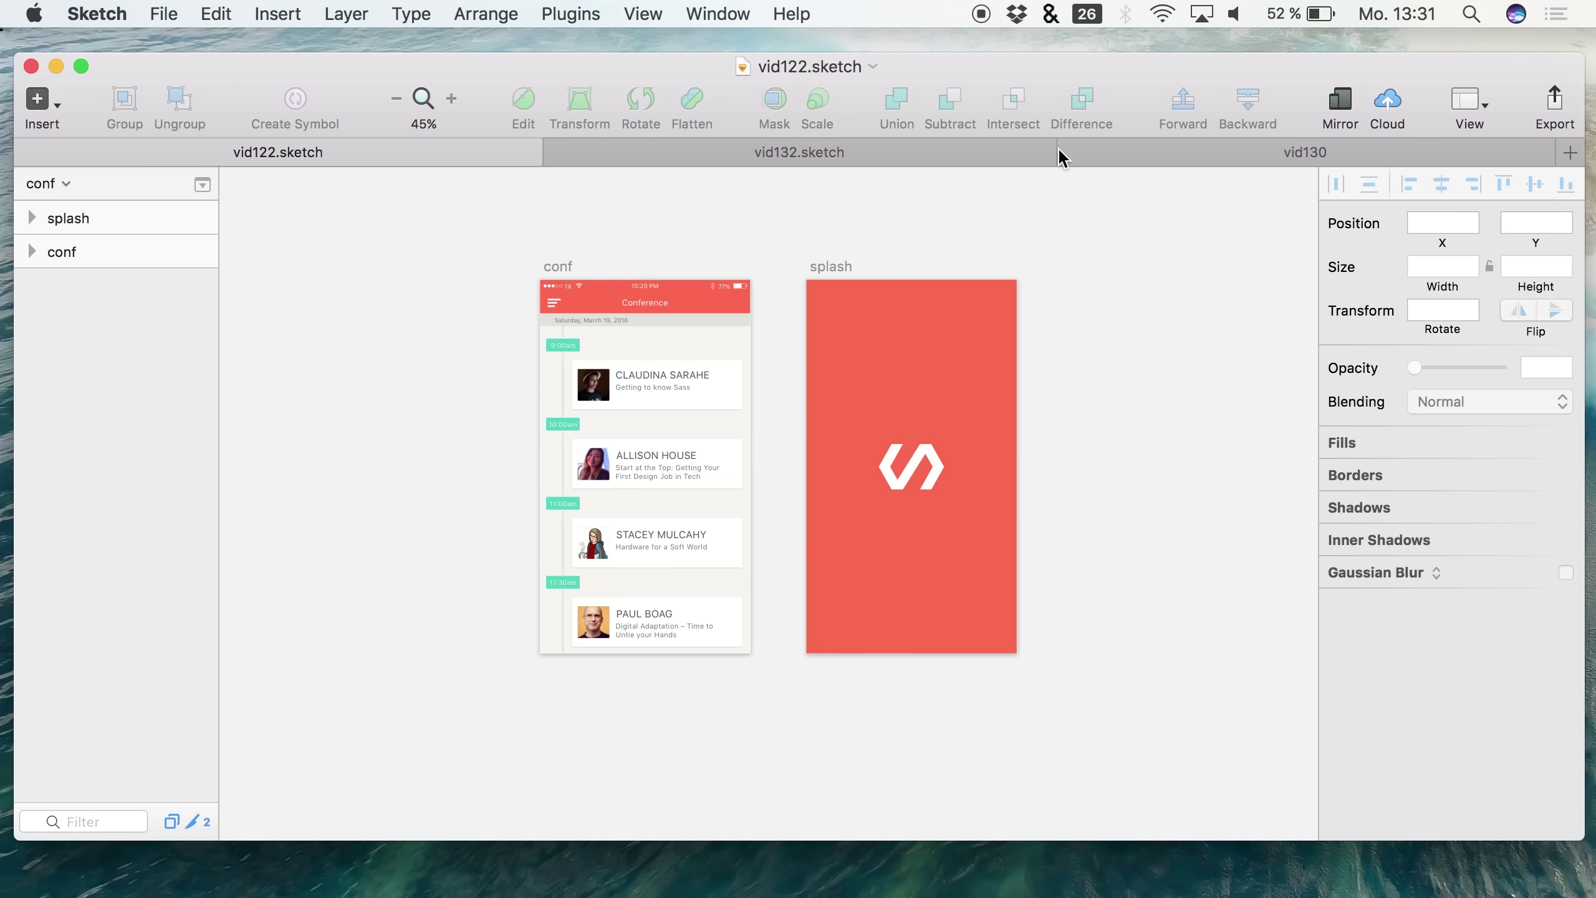
pyautogui.moveTo(1040, 59); pyautogui.dragTo(1042, 45)
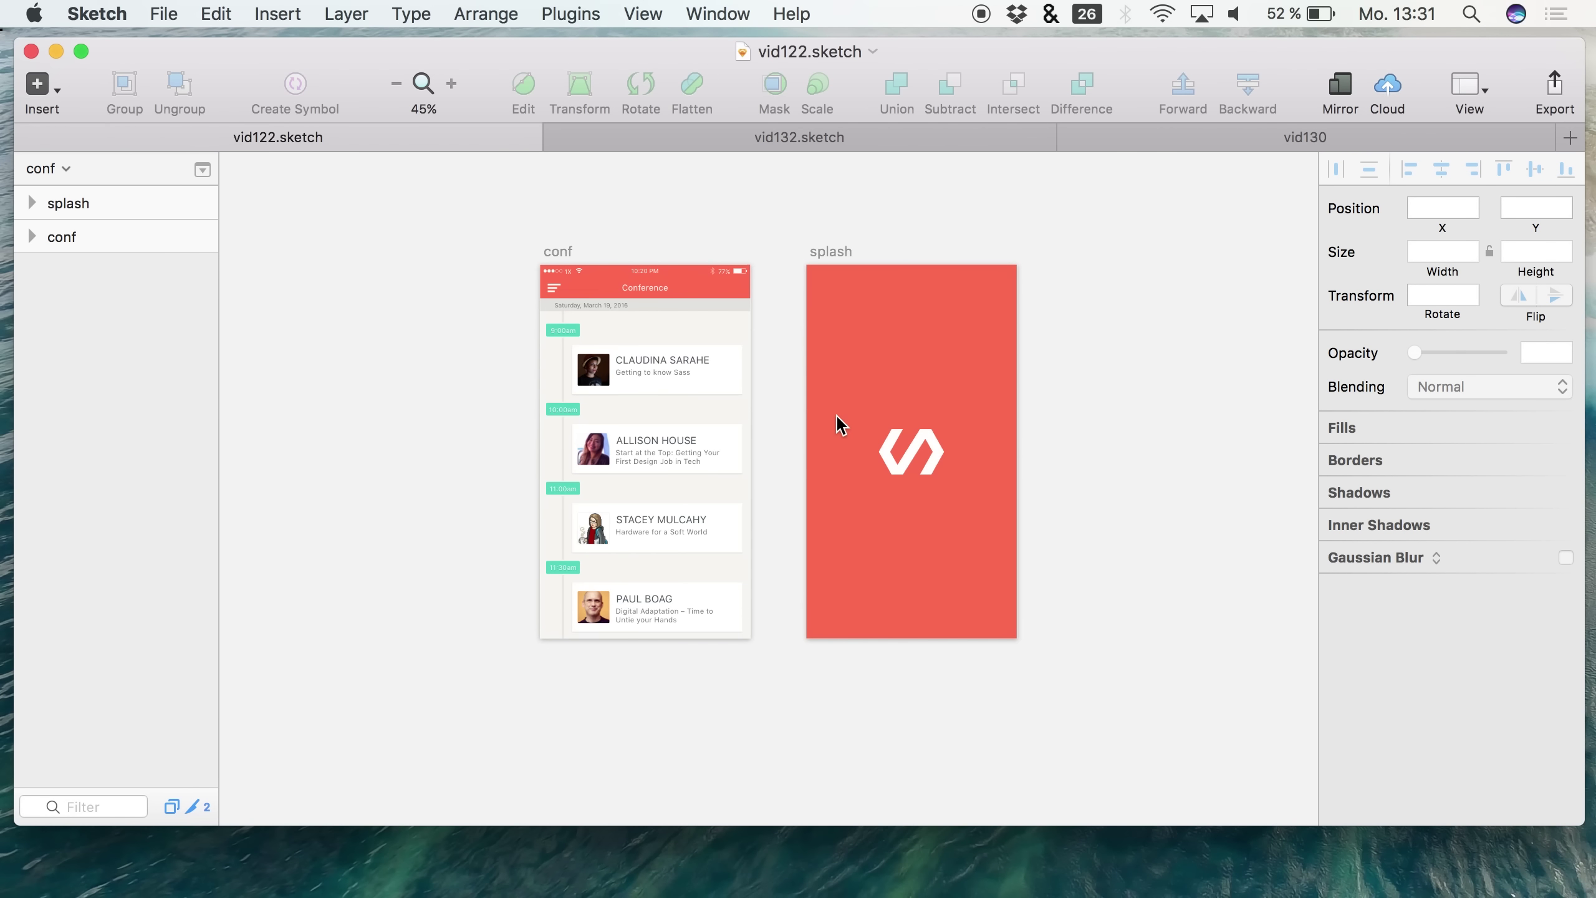
pyautogui.scroll(3, 835, 414)
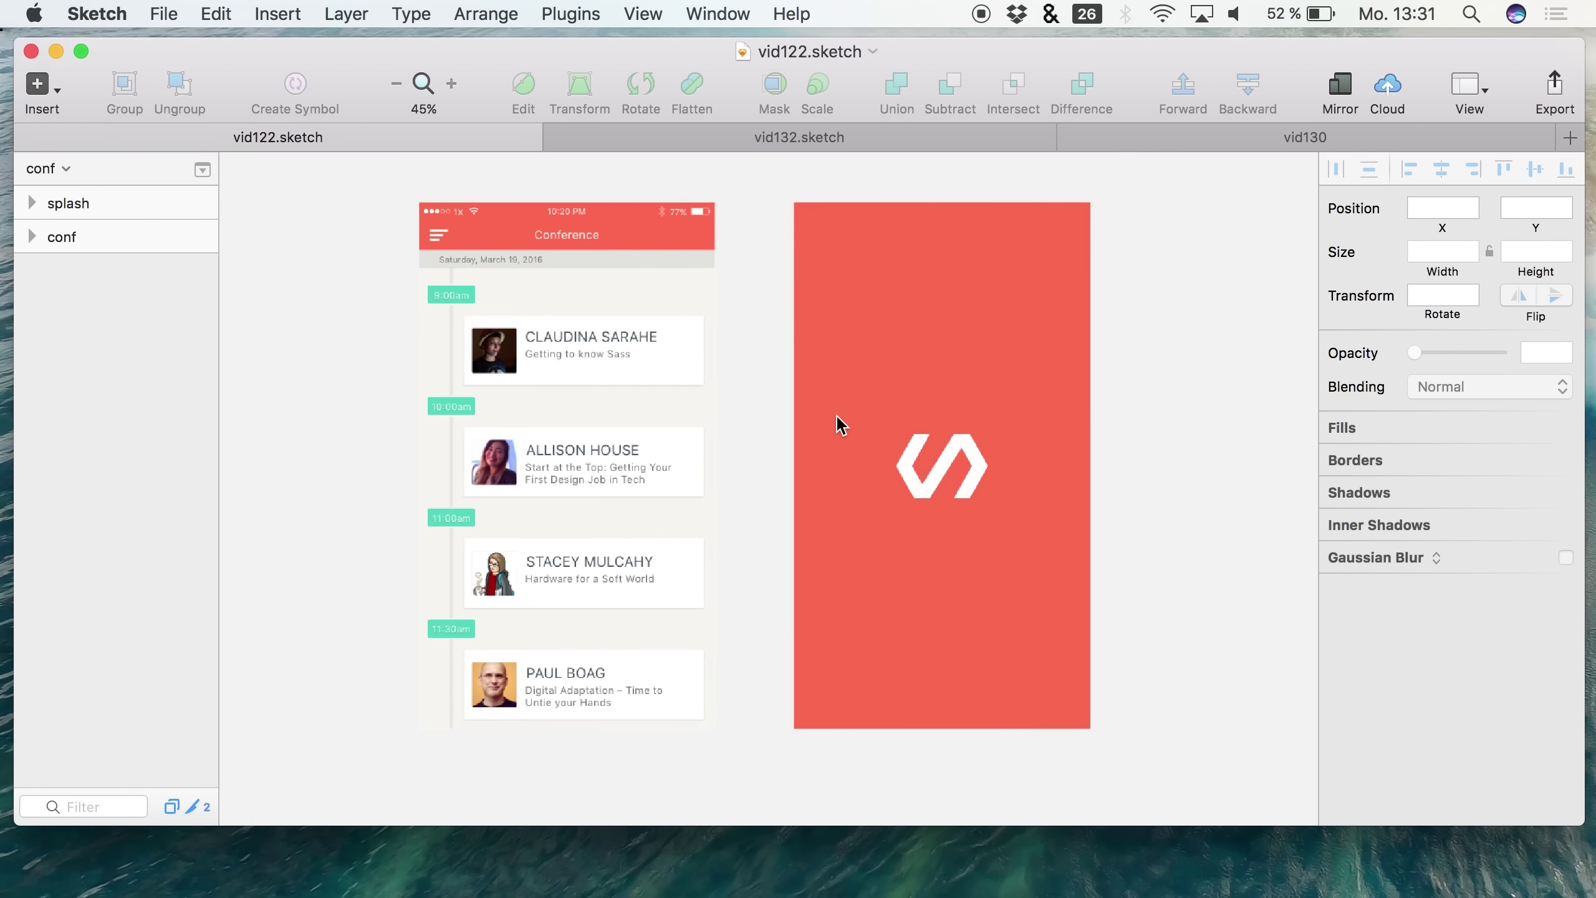
# Flip between the vid132.sketch, vid130 and vid122.sketch tabs, finishing on vid132's Unsplash login artboard
pyautogui.click(800, 134)
pyautogui.click(1099, 131)
pyautogui.click(941, 140)
pyautogui.click(1195, 137)
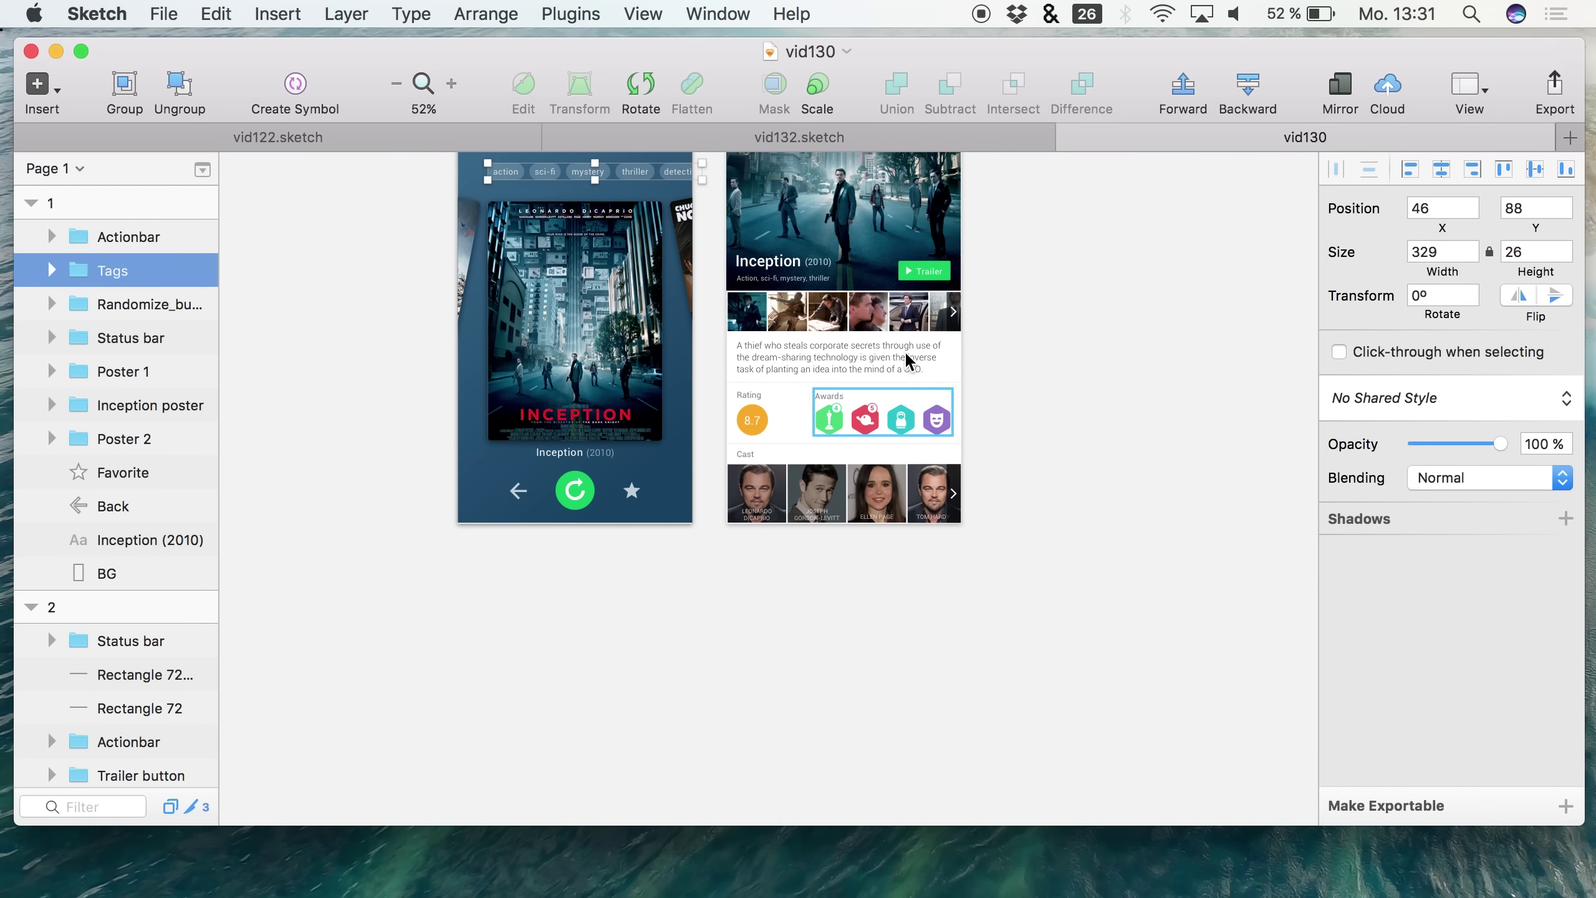
pyautogui.click(776, 142)
pyautogui.scroll(-3, 635, 317)
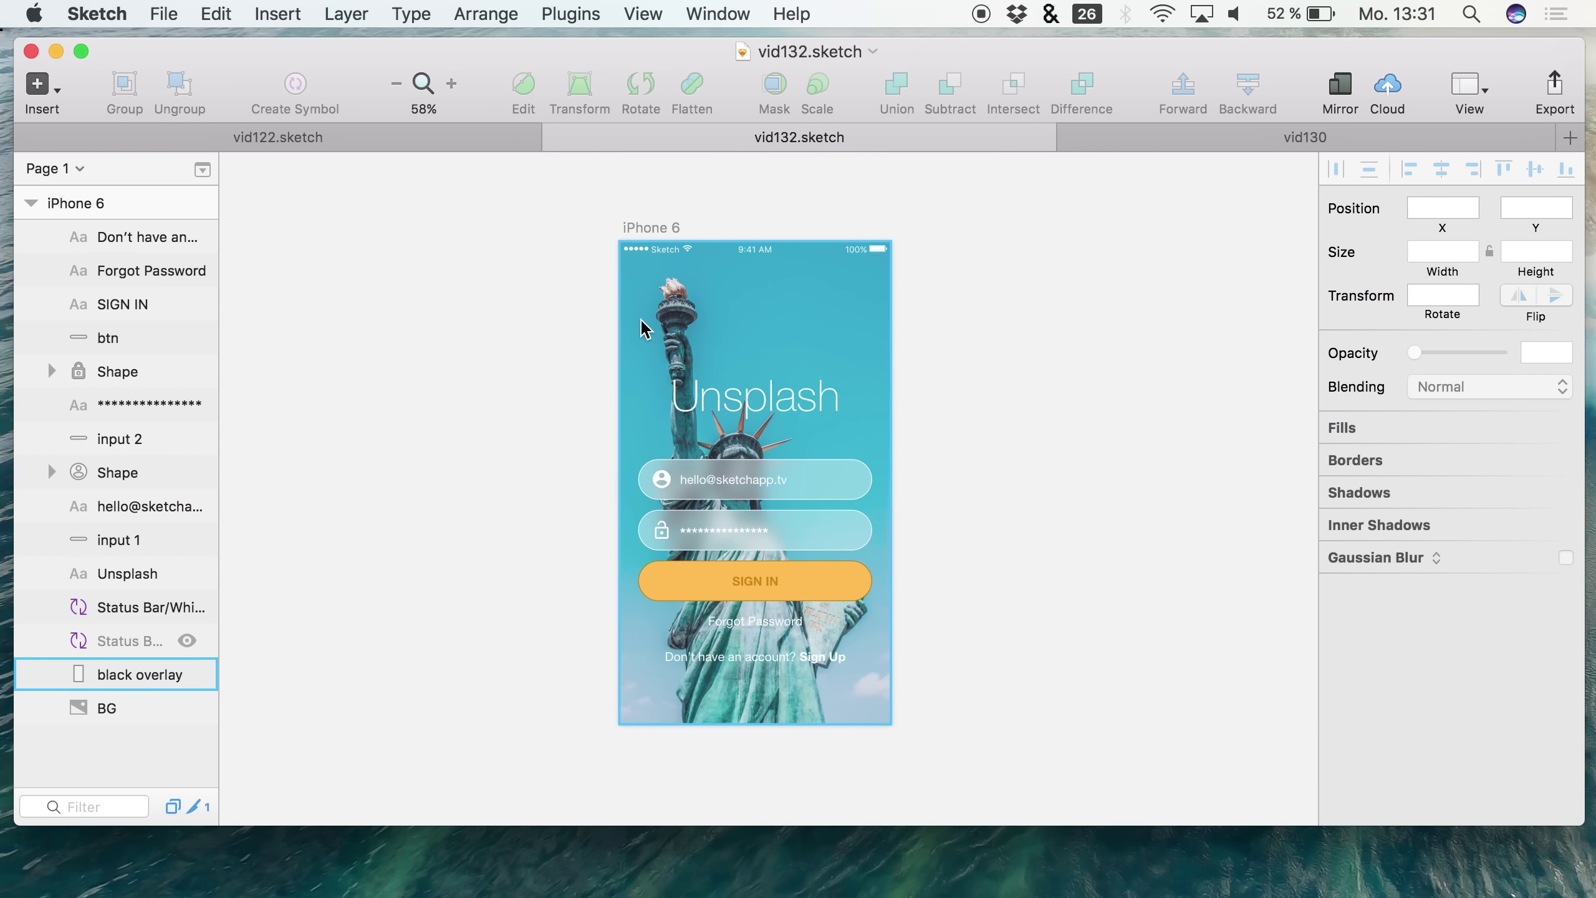
pyautogui.hotkey('ctrl', 'Up')
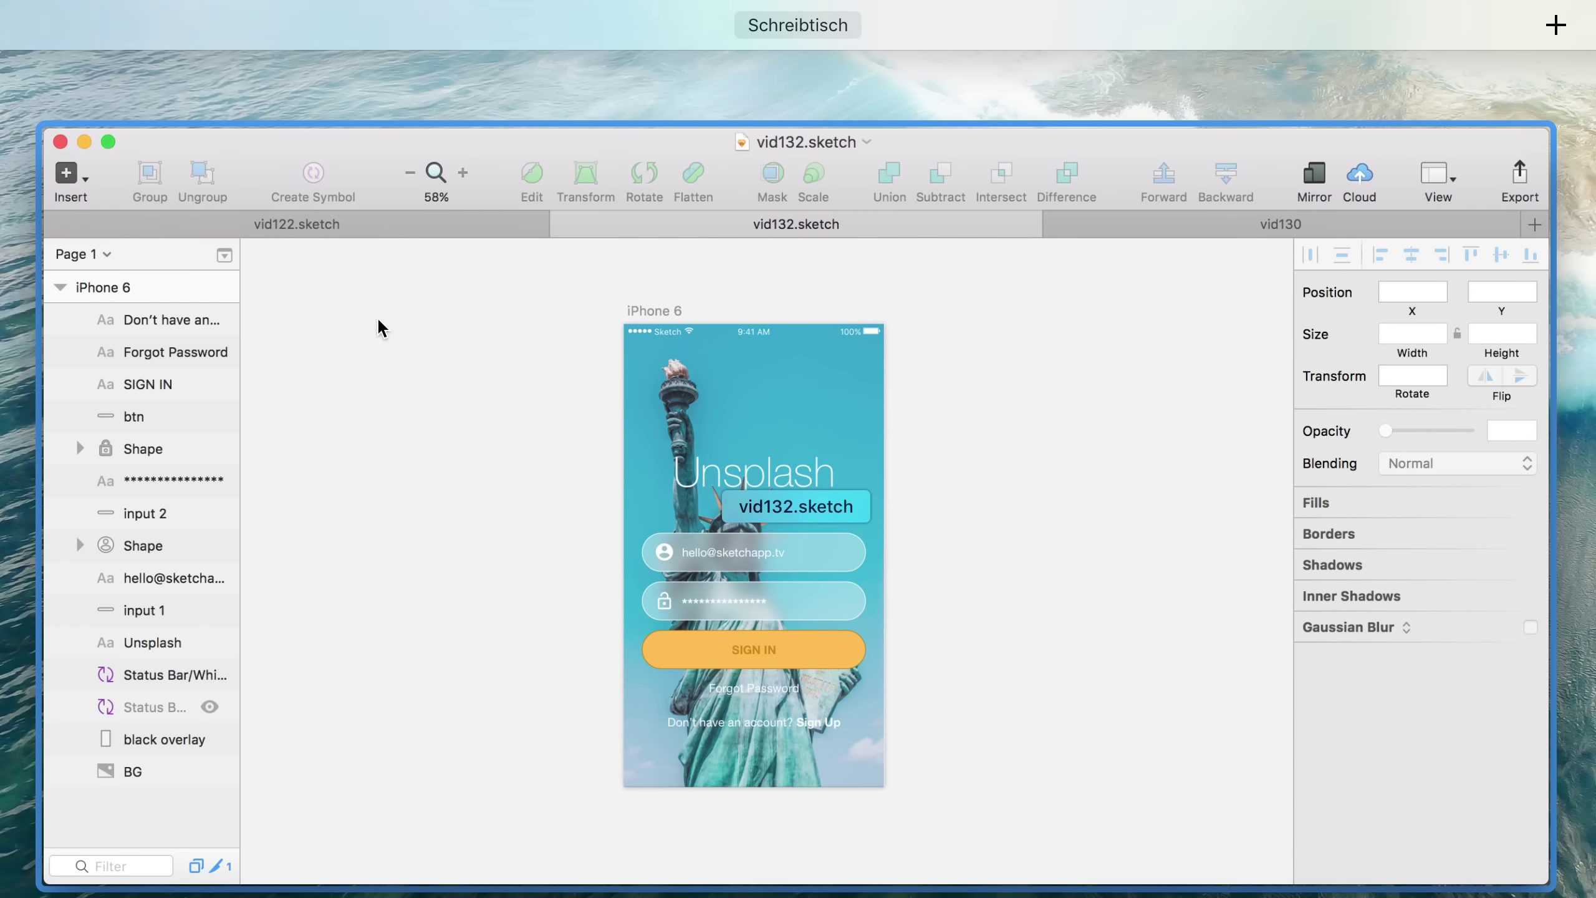
pyautogui.click(958, 354)
pyautogui.click(1215, 140)
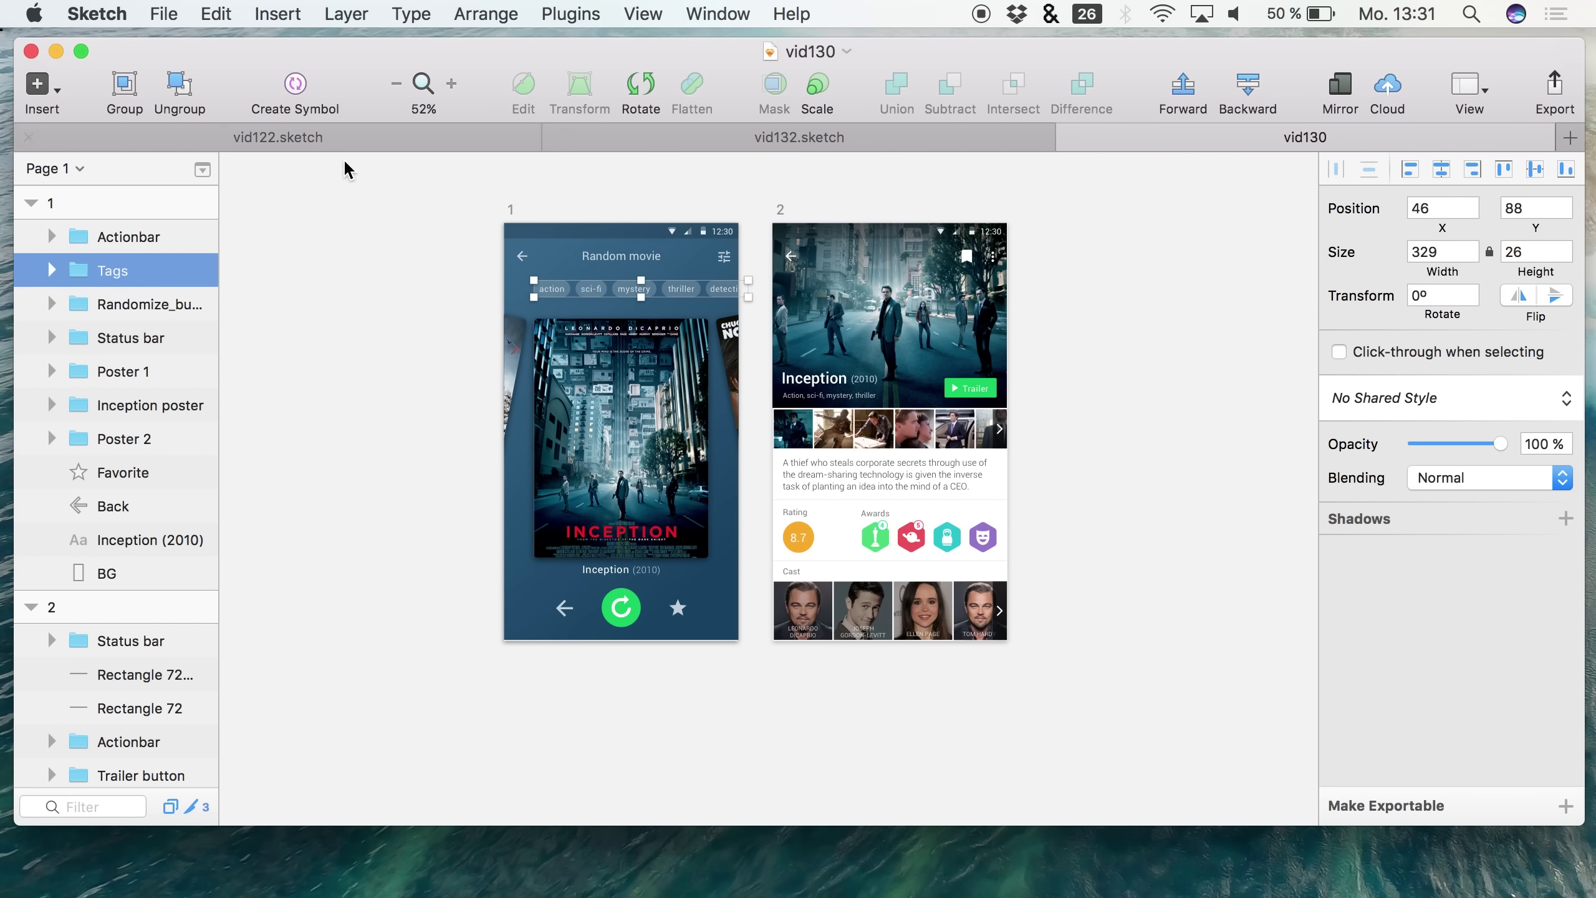
pyautogui.click(334, 140)
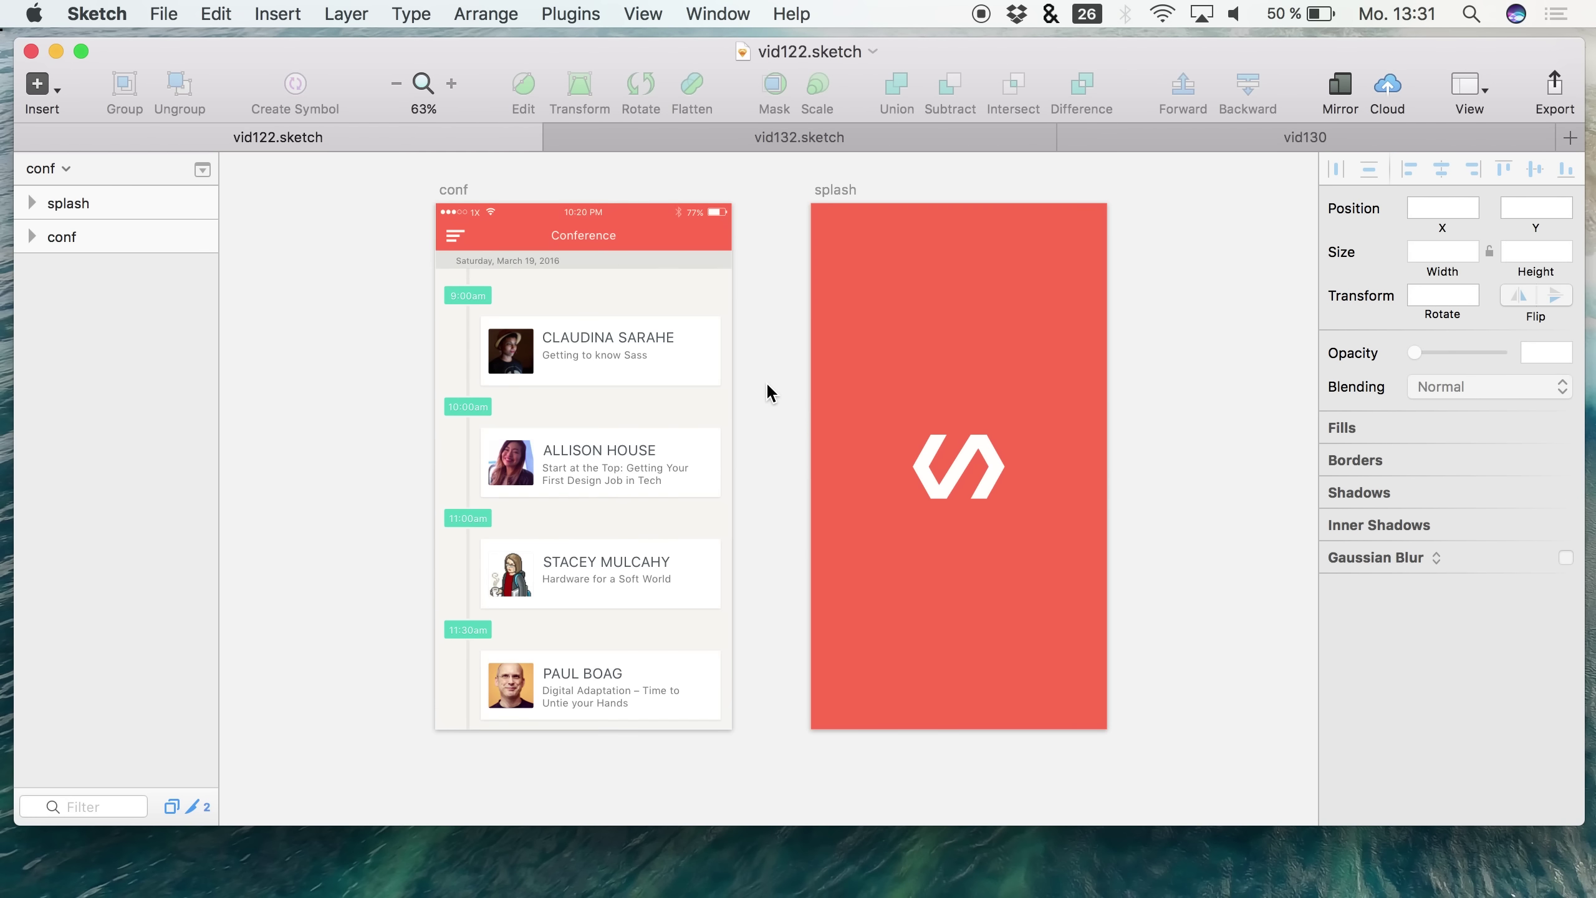
pyautogui.click(773, 138)
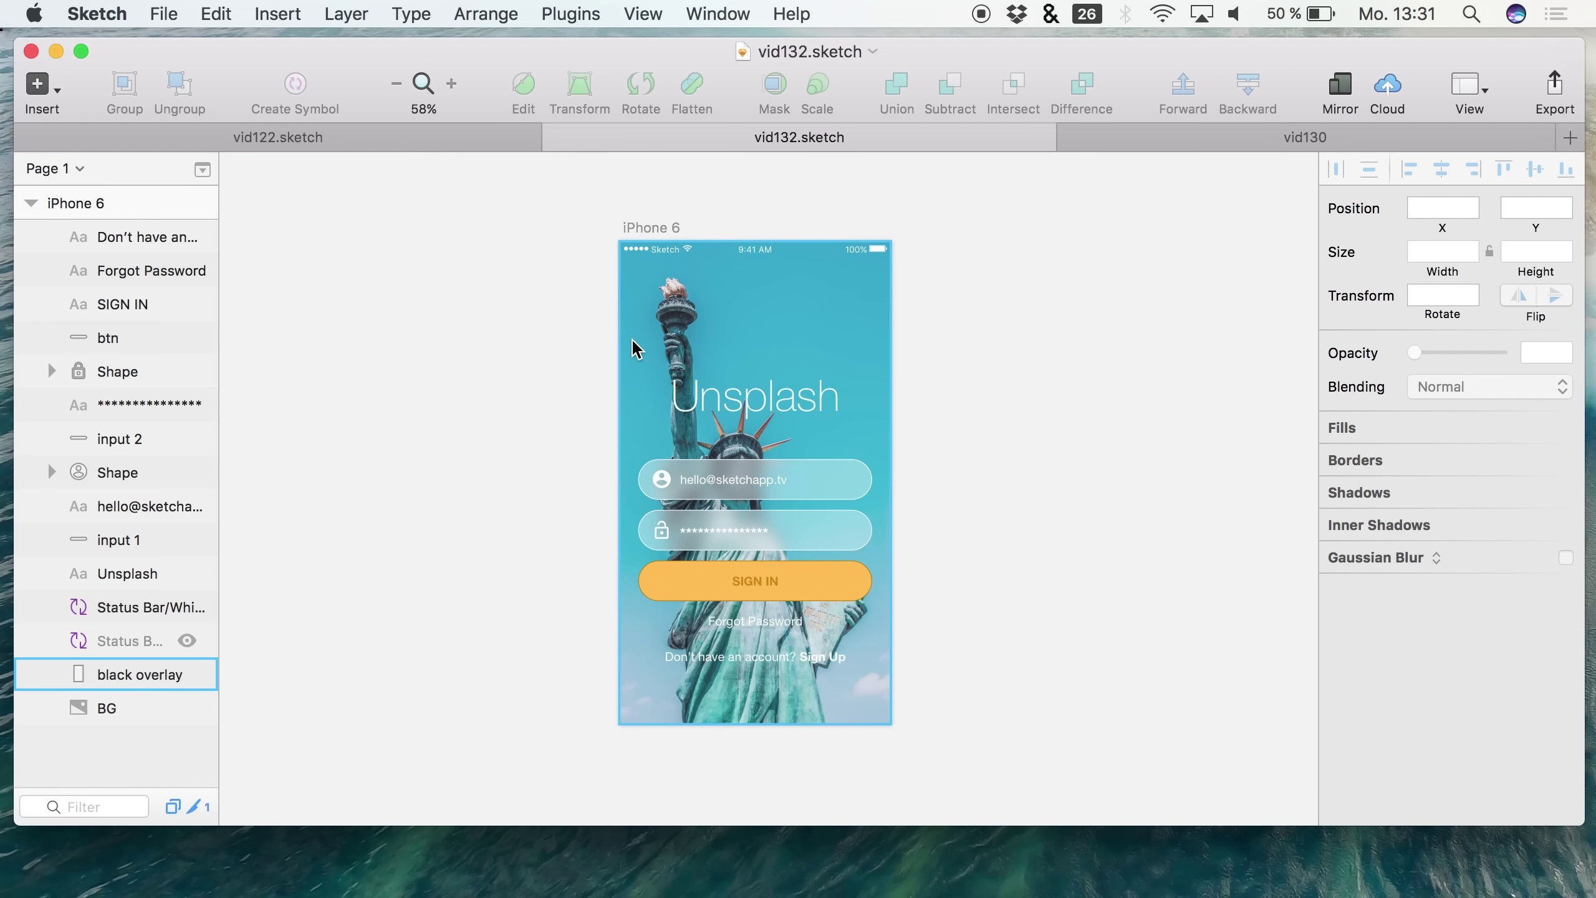
# Paste vid132's e-mail text layer onto vid122's conf artboard, nudge it up-right, then show vid130
pyautogui.click(683, 476)
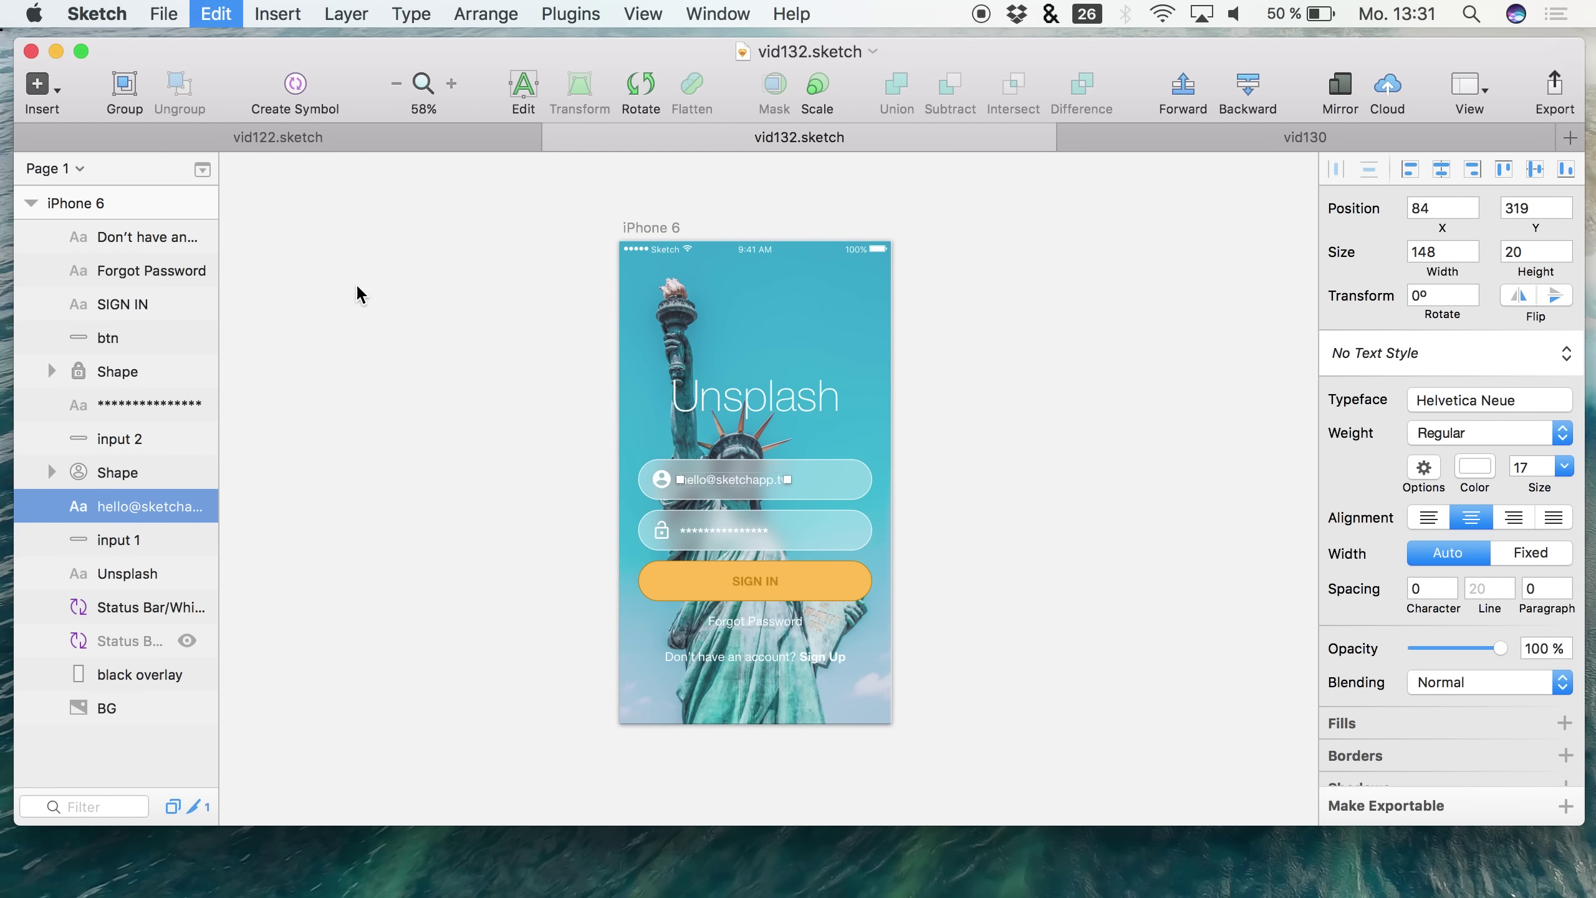
pyautogui.click(415, 133)
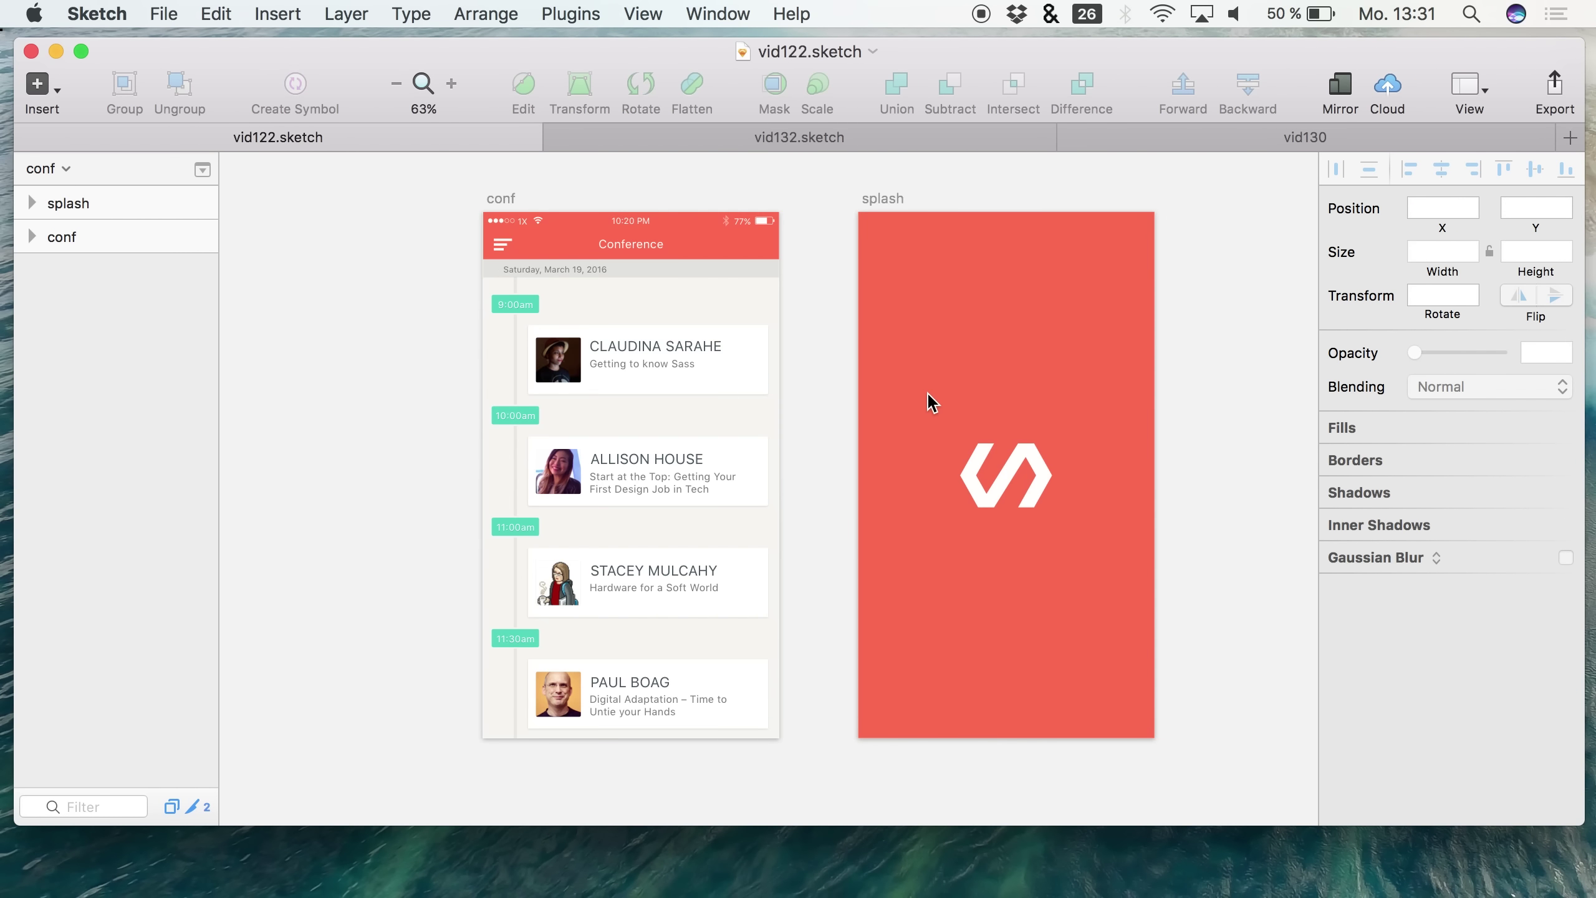
pyautogui.press('super+v')
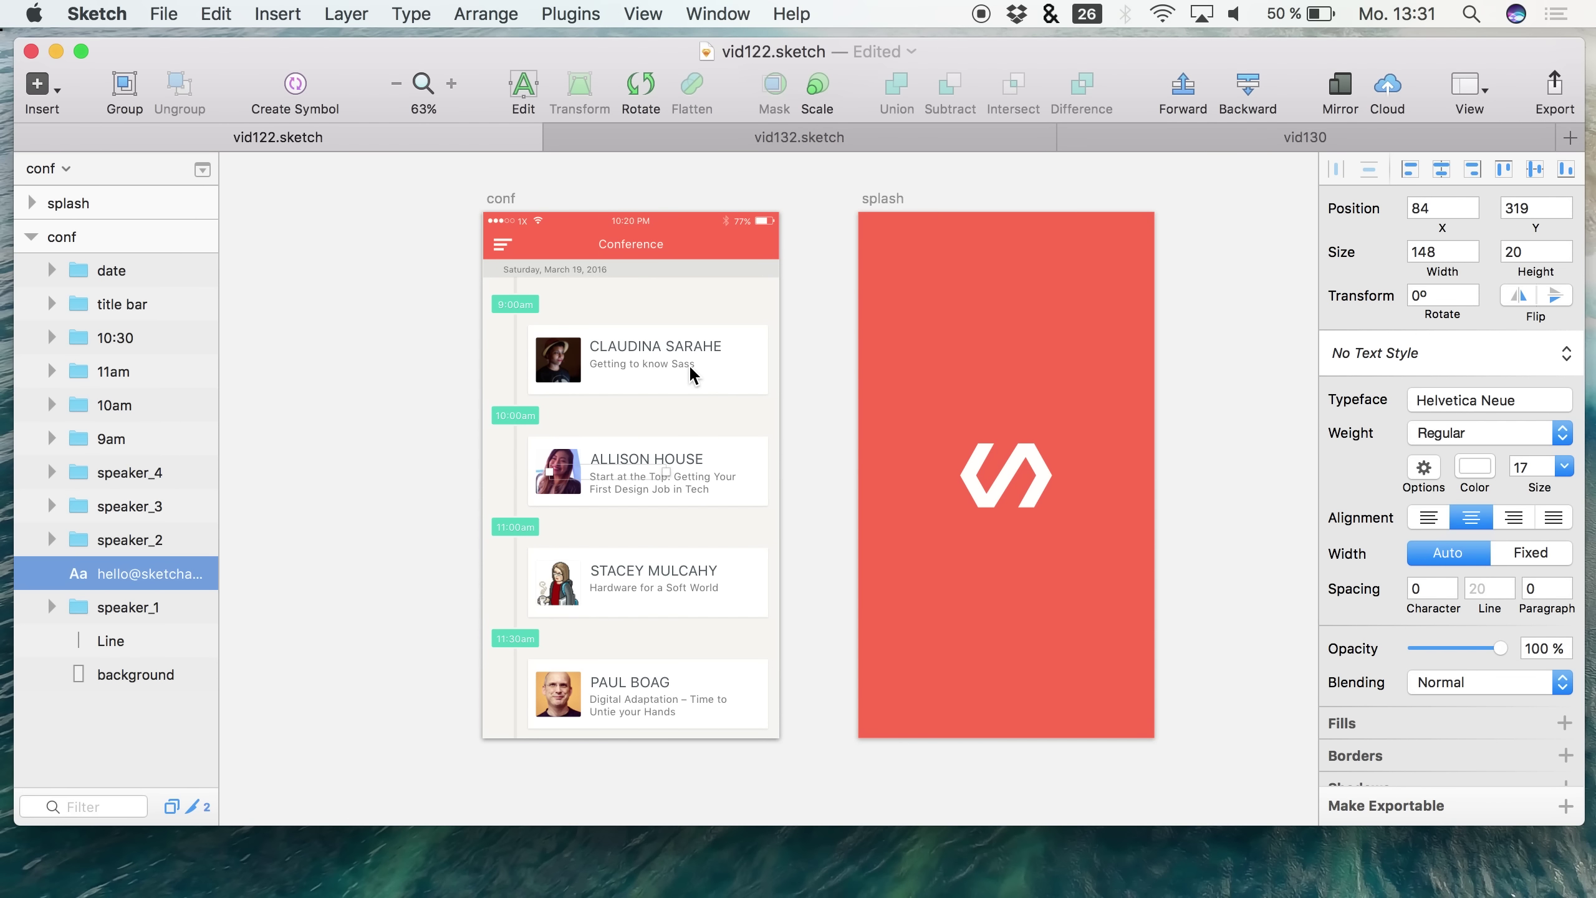
pyautogui.hotkey('shift', 'Up')
pyautogui.hotkey('shift', 'Up')
pyautogui.hotkey('shift', 'Up')
pyautogui.hotkey('shift', 'Up')
pyautogui.hotkey('shift', 'Up')
pyautogui.hotkey('shift', 'Up')
pyautogui.hotkey('shift', 'Right')
pyautogui.hotkey('shift', 'Right')
pyautogui.hotkey('shift', 'Right')
pyautogui.hotkey('shift', 'Right')
pyautogui.hotkey('shift', 'Right')
pyautogui.hotkey('shift', 'Right')
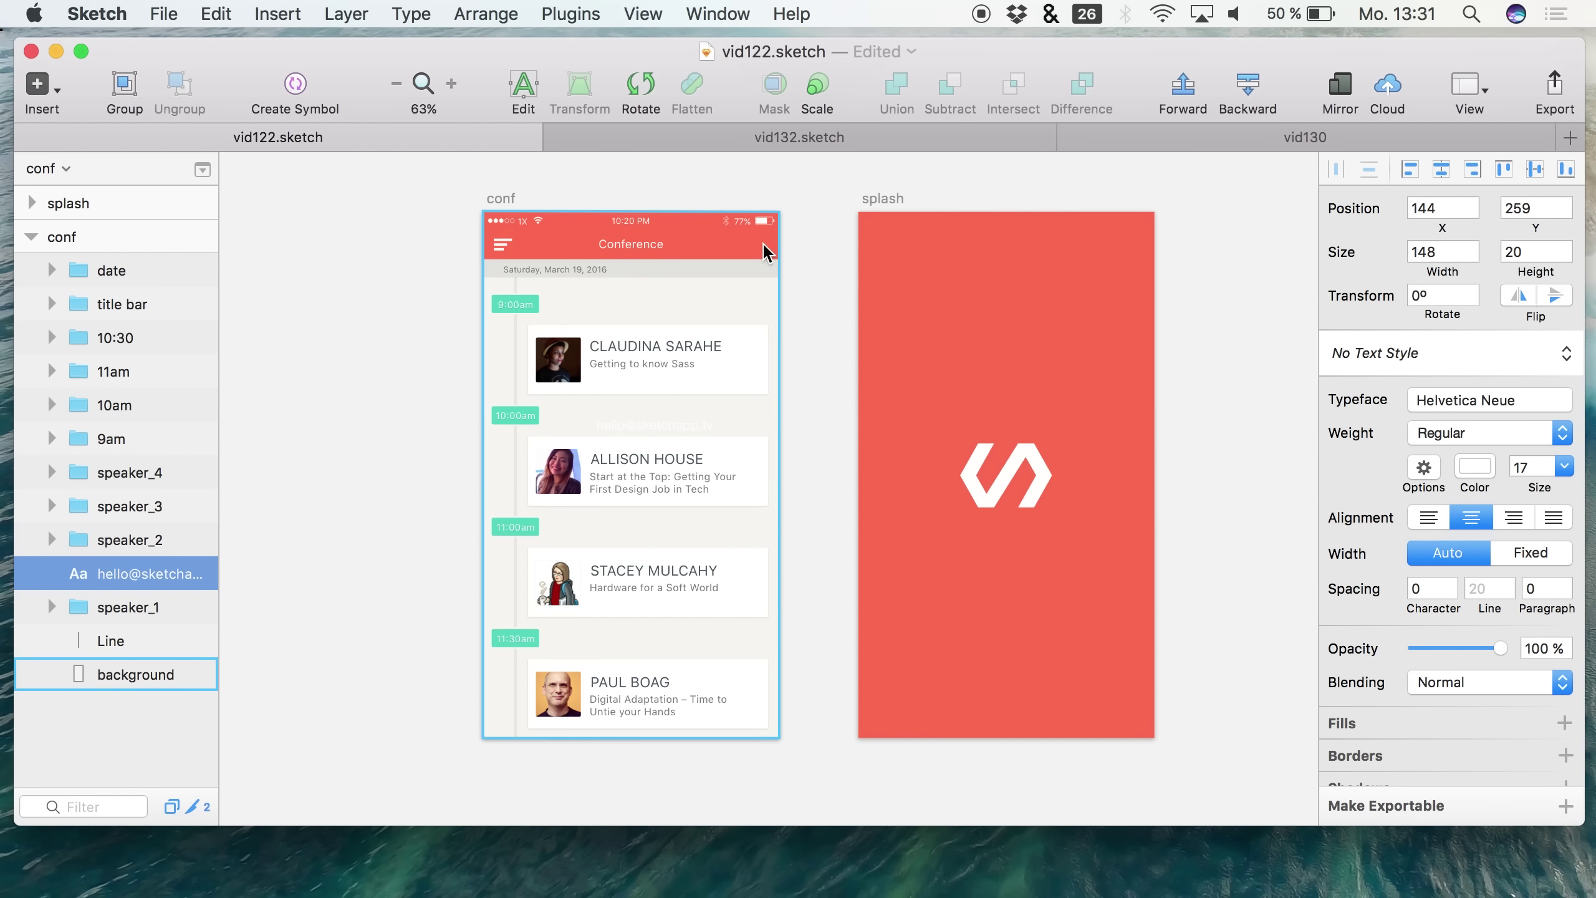
pyautogui.click(1207, 136)
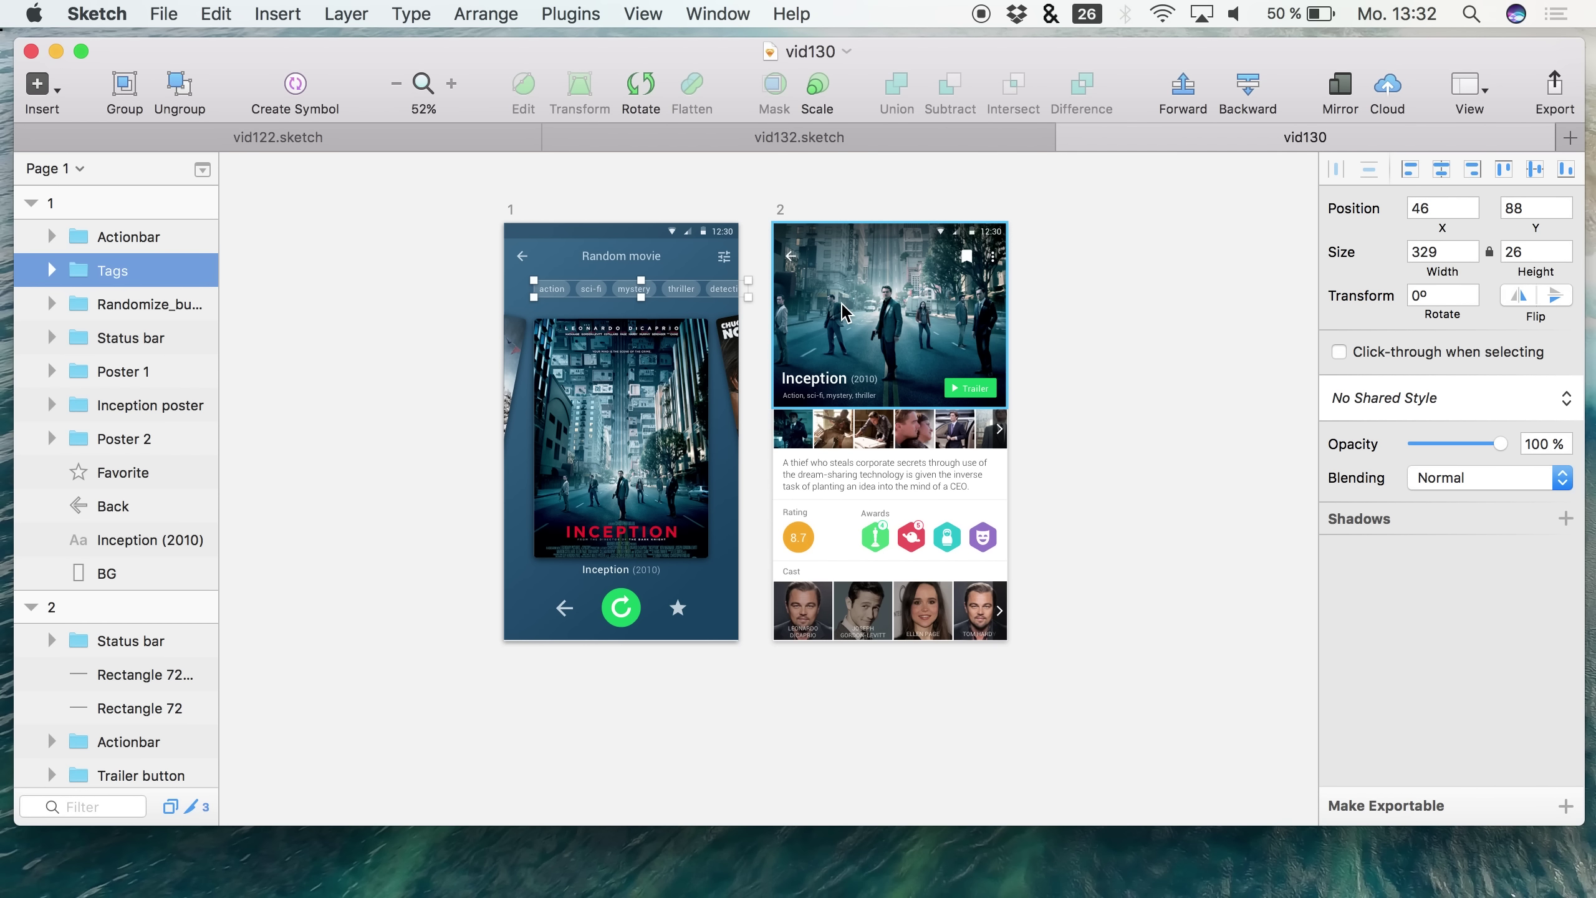
# Move the vid130 tab to its own window, place it, and bring the vid132.sketch window forward
pyautogui.click(759, 12)
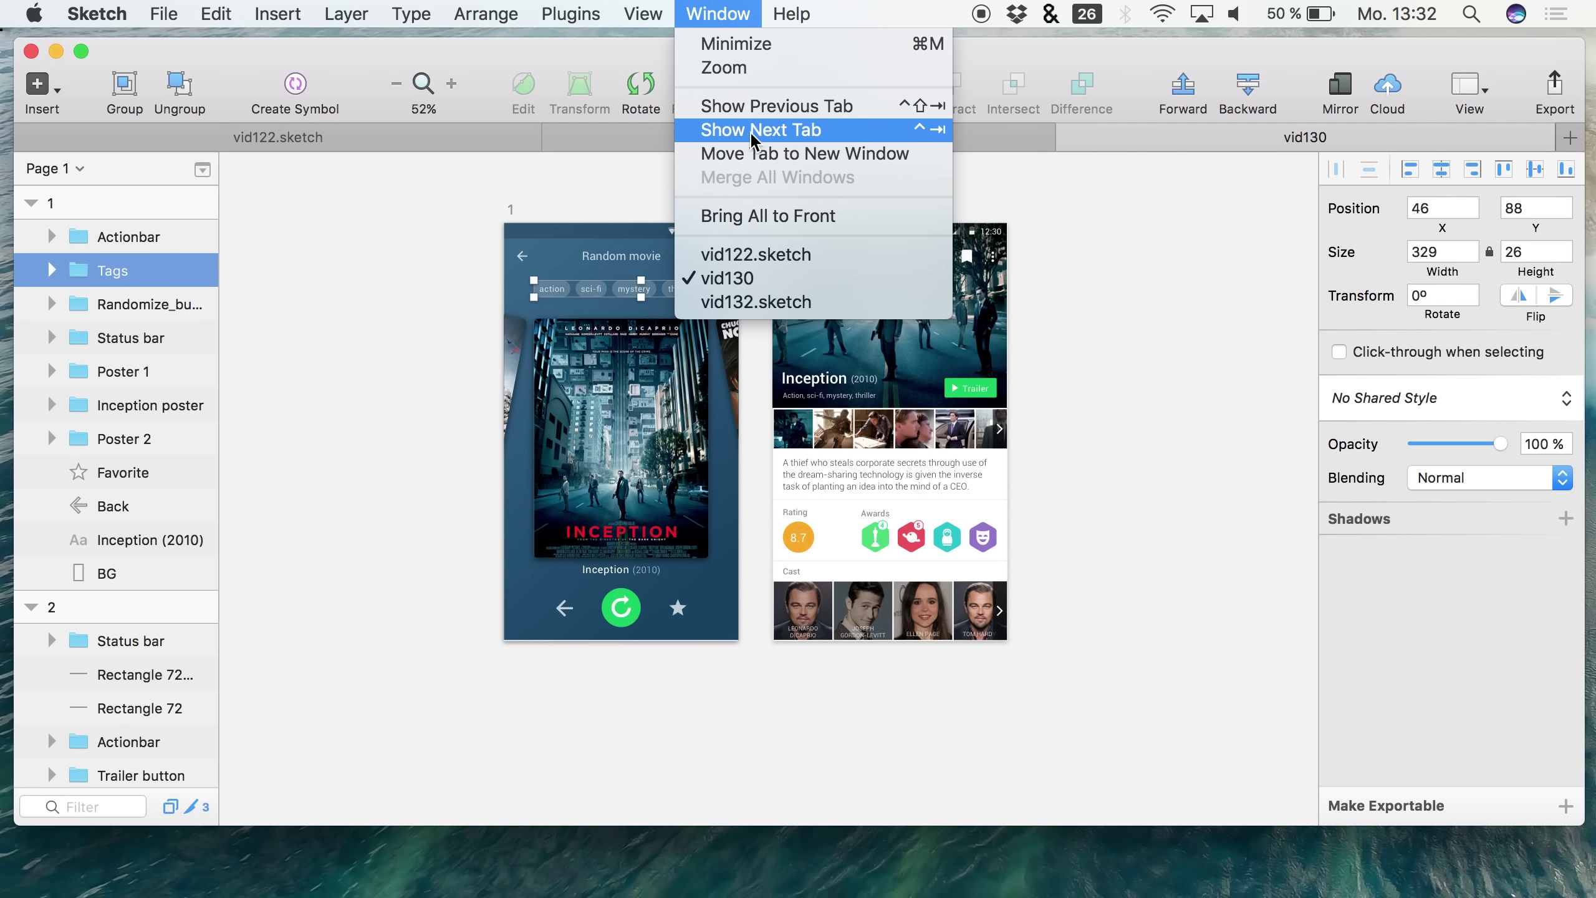
pyautogui.click(782, 157)
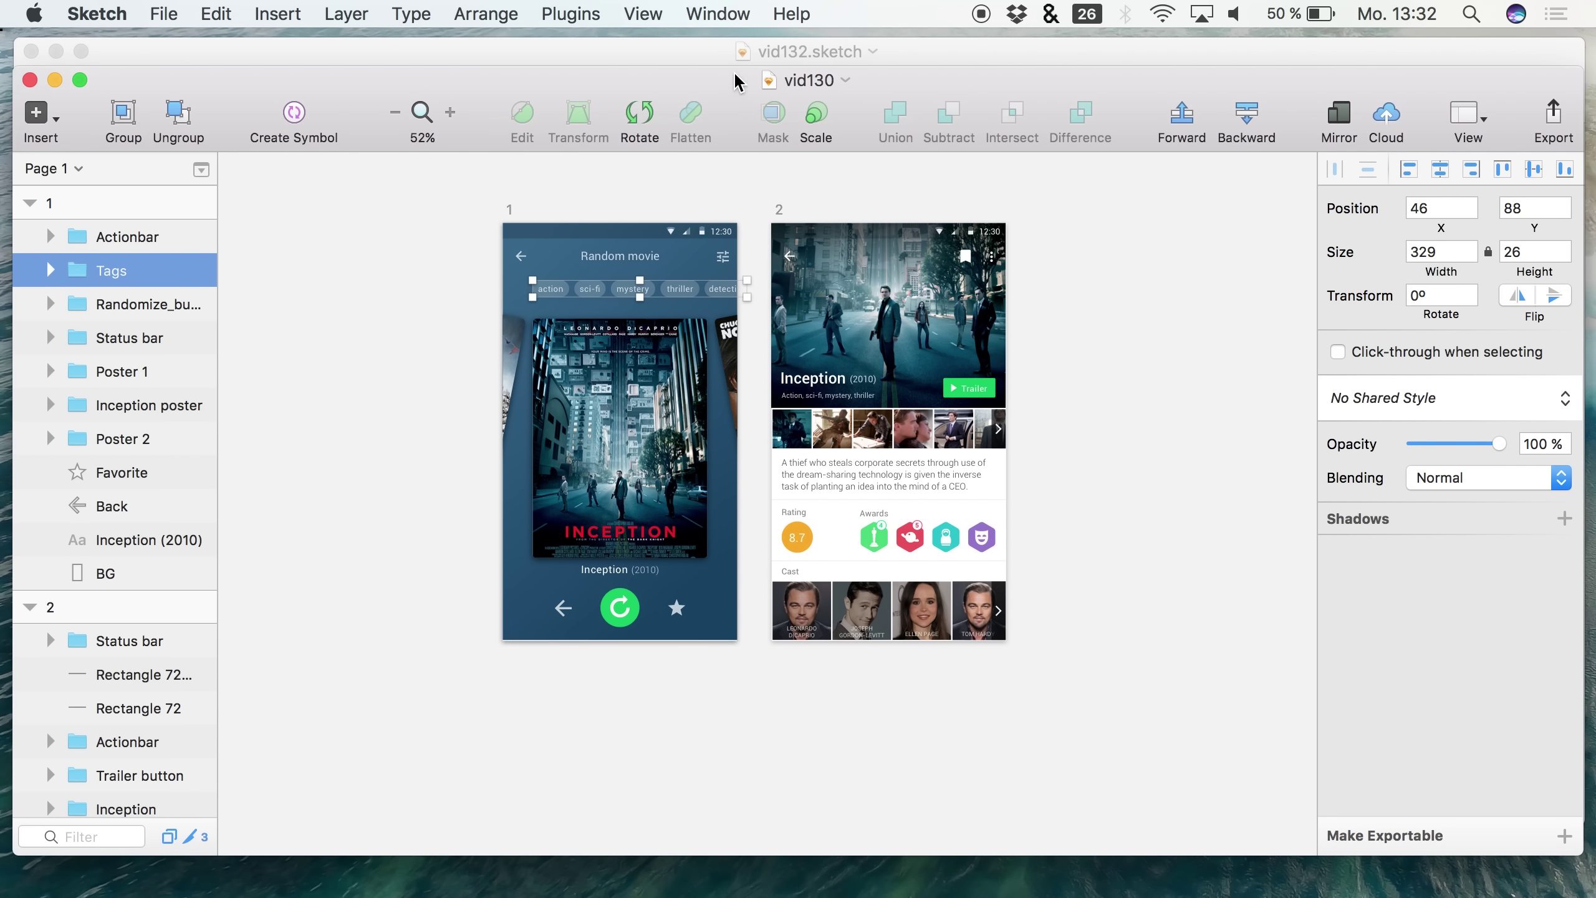
pyautogui.moveTo(734, 70); pyautogui.dragTo(785, 185)
pyautogui.click(714, 51)
pyautogui.click(717, 13)
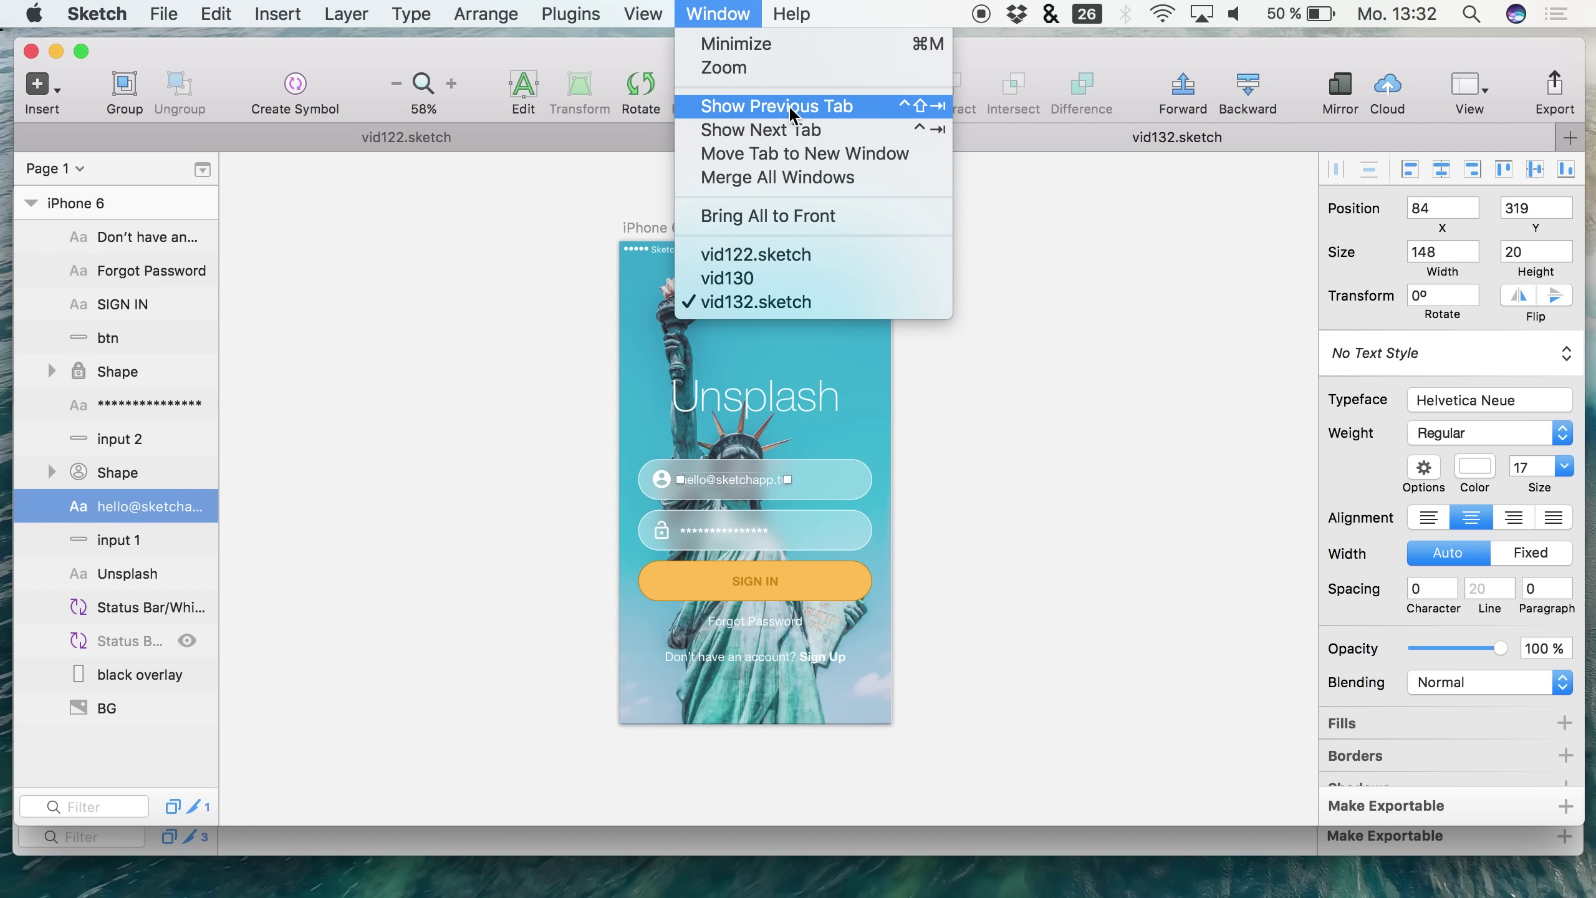
# Show the previous tab, vid122.sketch, with its conf and splash artboards
pyautogui.click(817, 106)
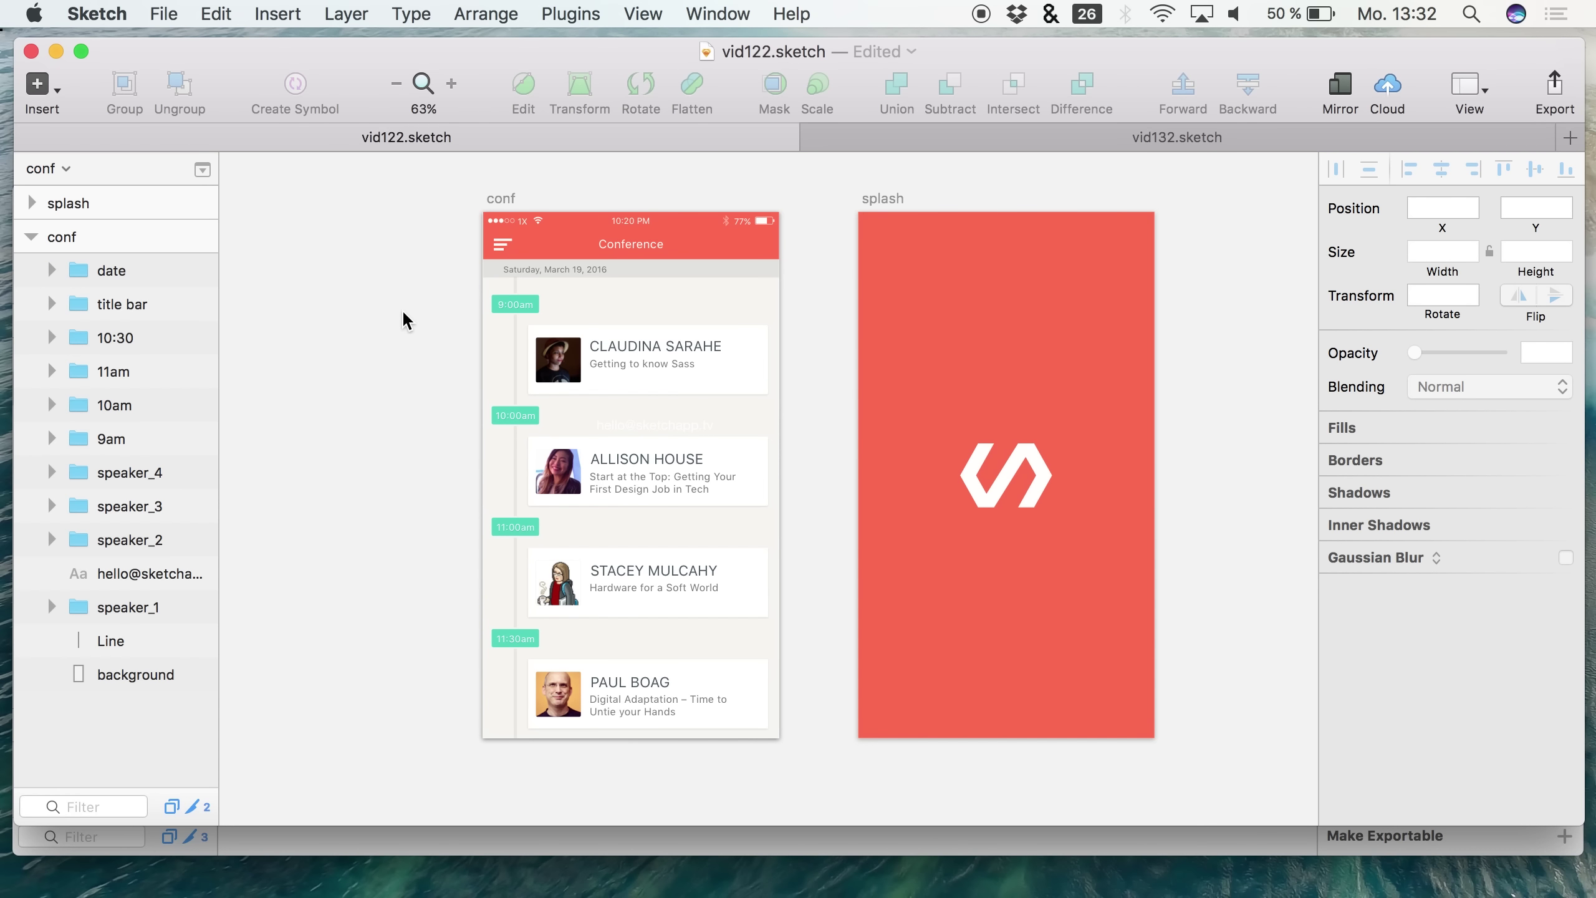